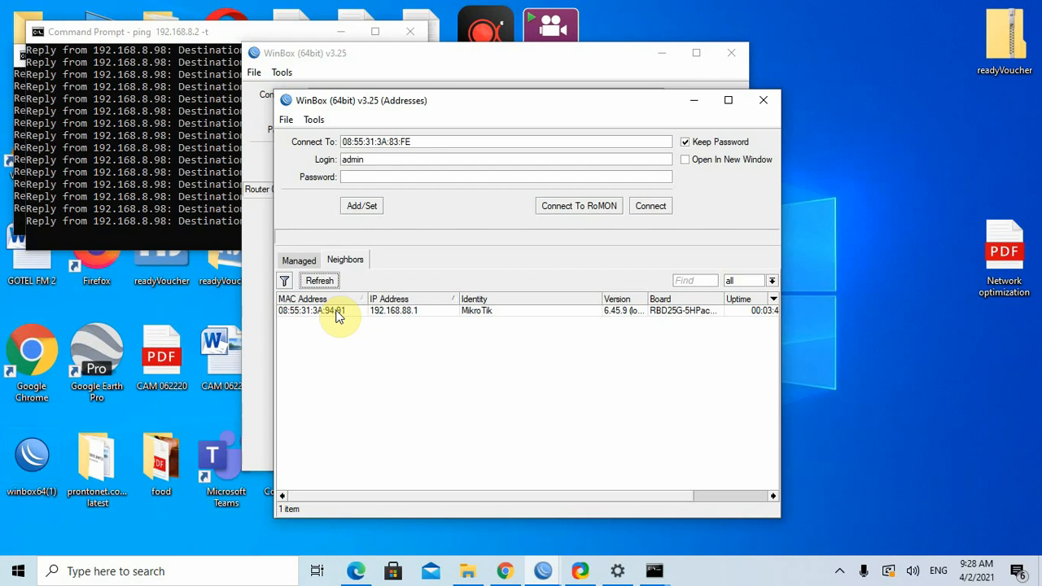
# Step: Connect to the discovered MikroTik router at 192.168.88.1 and remove its default configuration
pyautogui.click(338, 316)
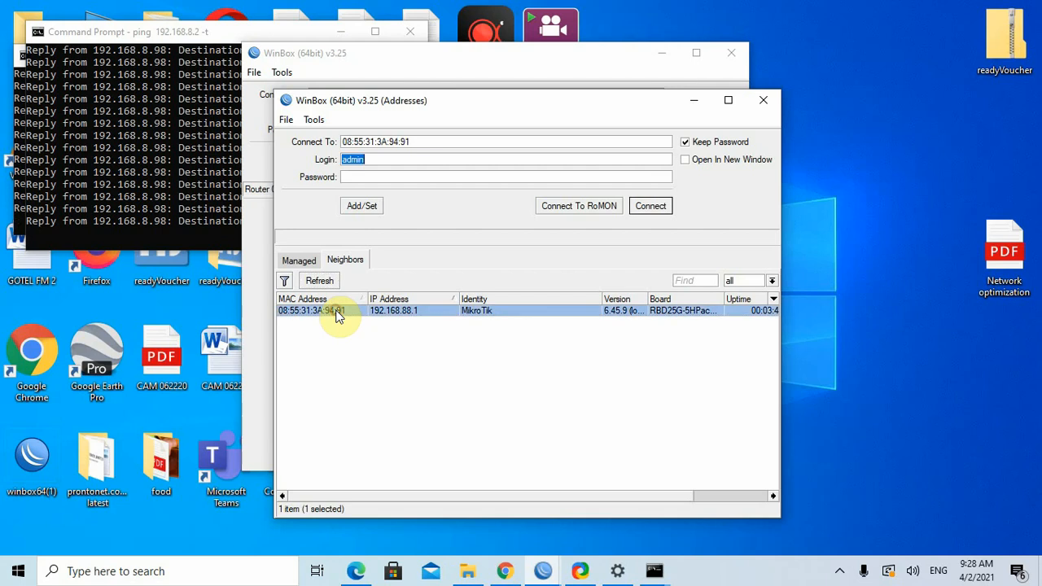
pyautogui.click(661, 206)
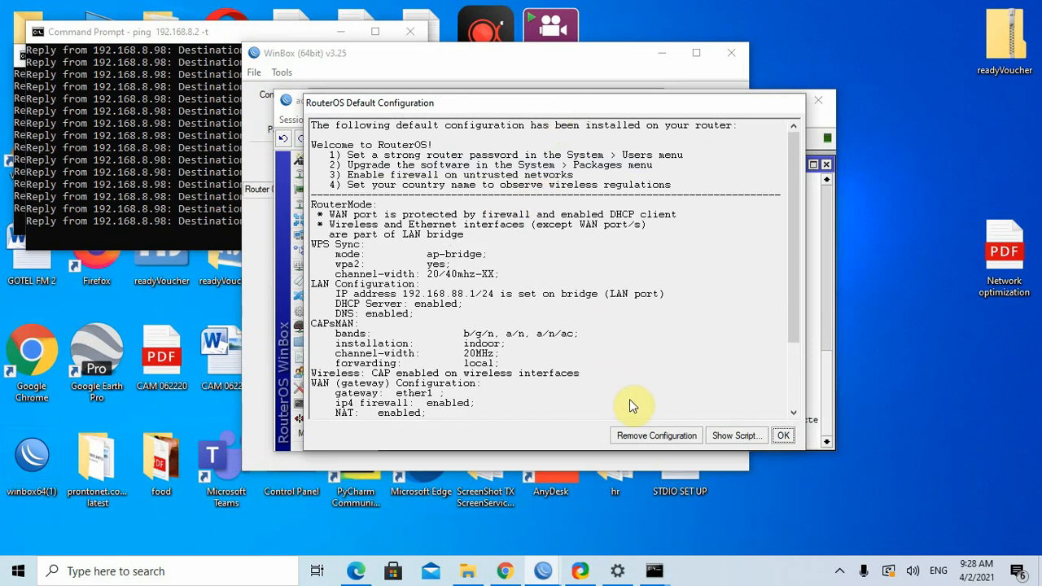
pyautogui.click(658, 435)
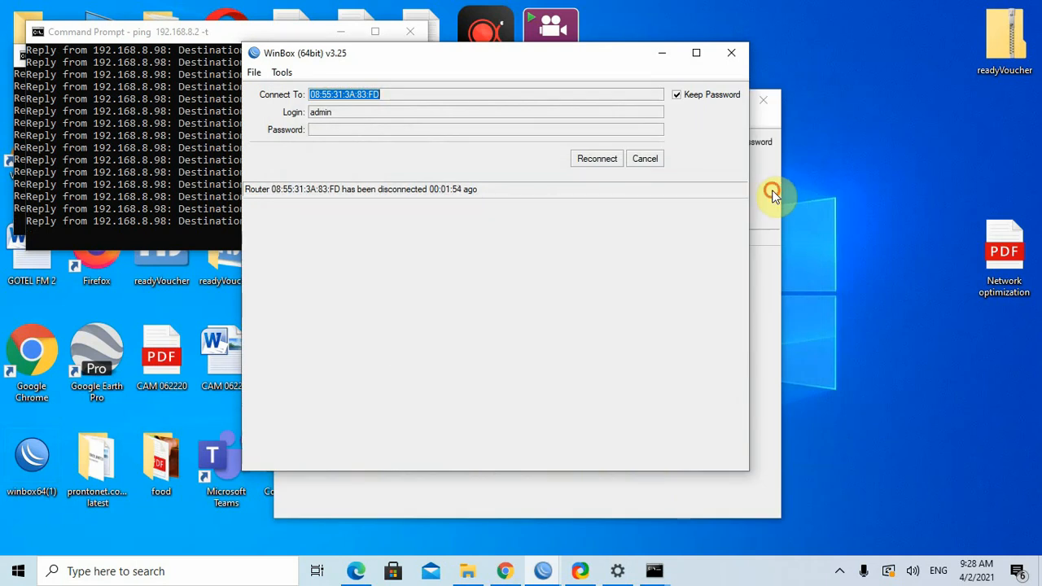
# Step: Reconnect to the router and enable the wireless interfaces wlan1, wlan2 and wlan3
pyautogui.click(639, 210)
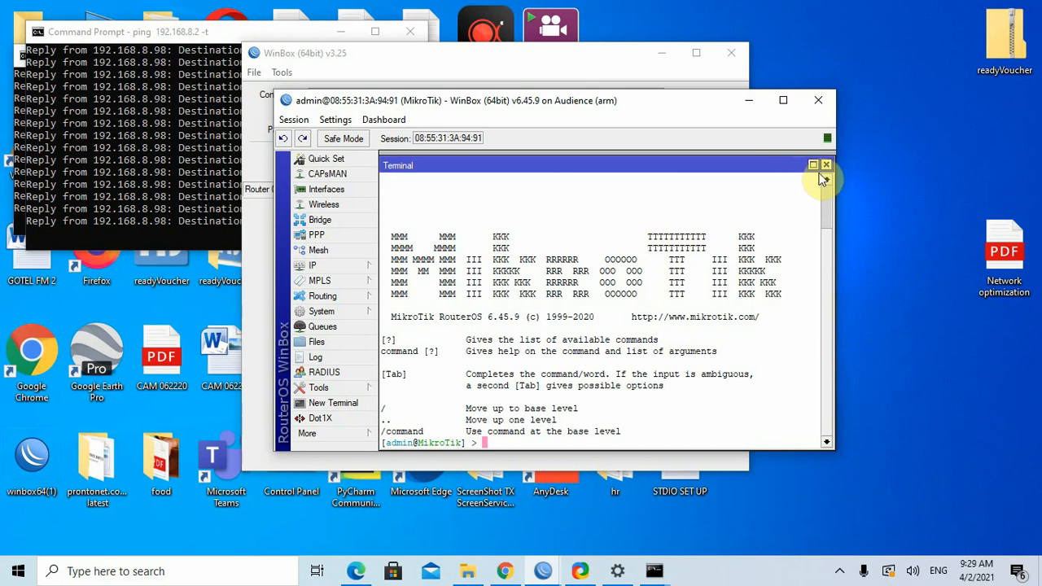
pyautogui.click(827, 164)
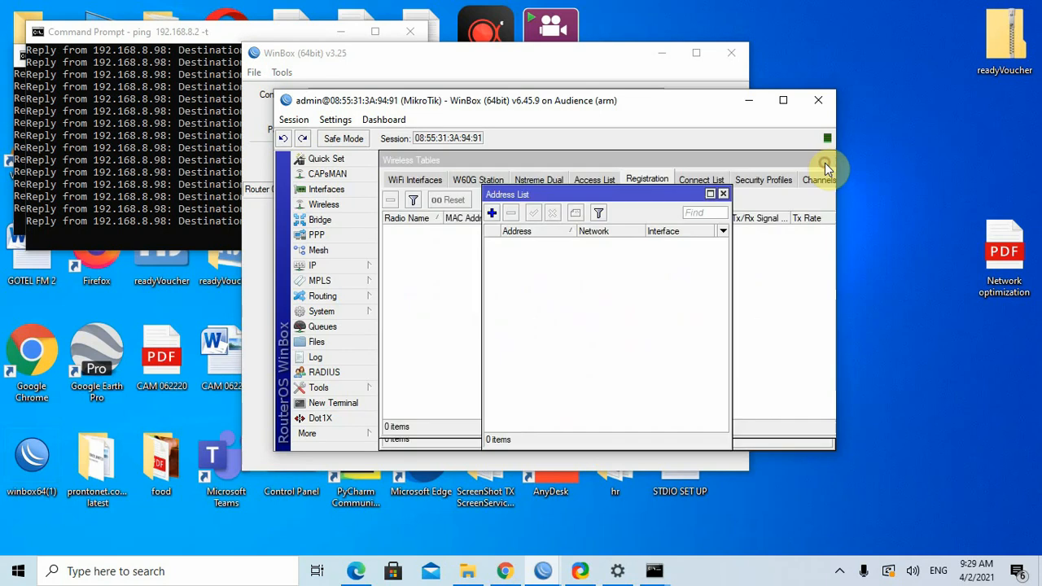
pyautogui.click(351, 207)
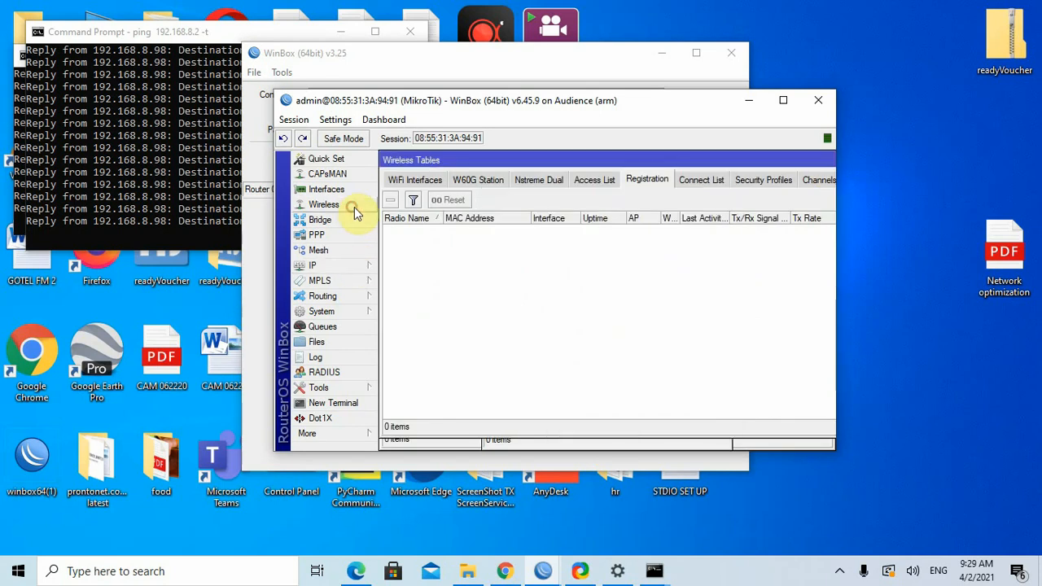
pyautogui.click(417, 181)
pyautogui.click(456, 242)
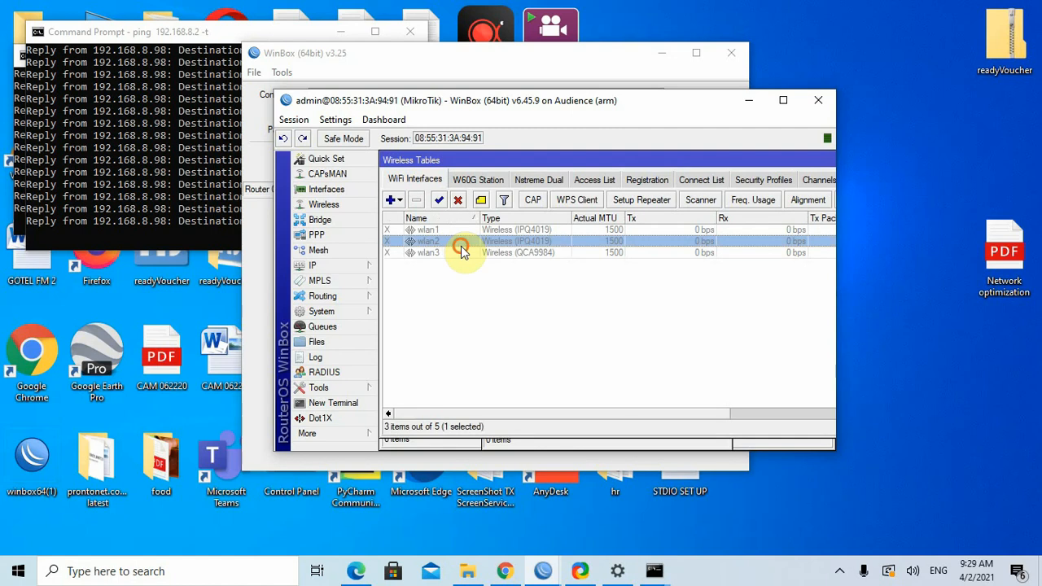
pyautogui.hotkey('ctrl', 'a')
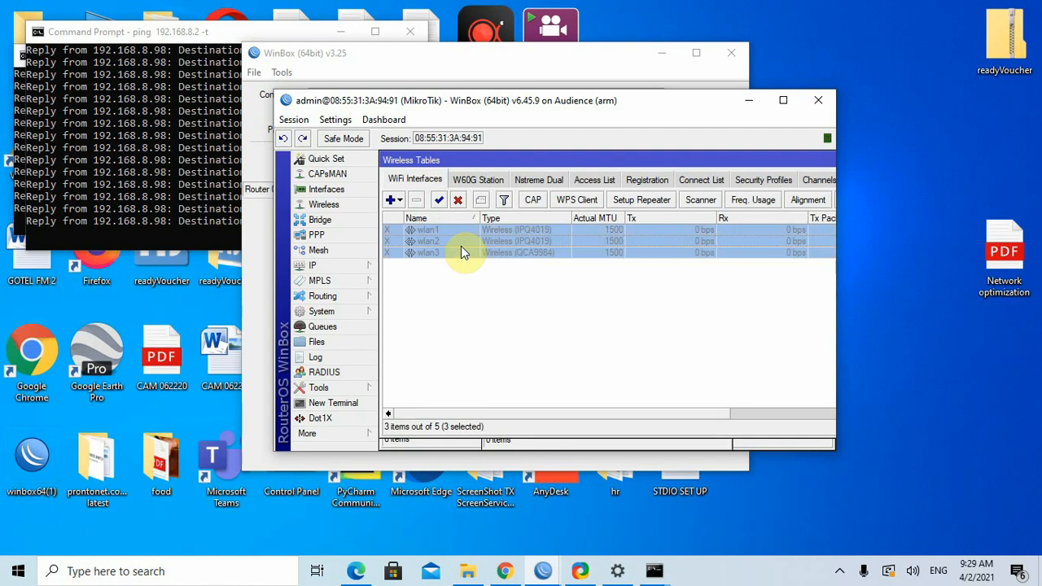
pyautogui.click(438, 201)
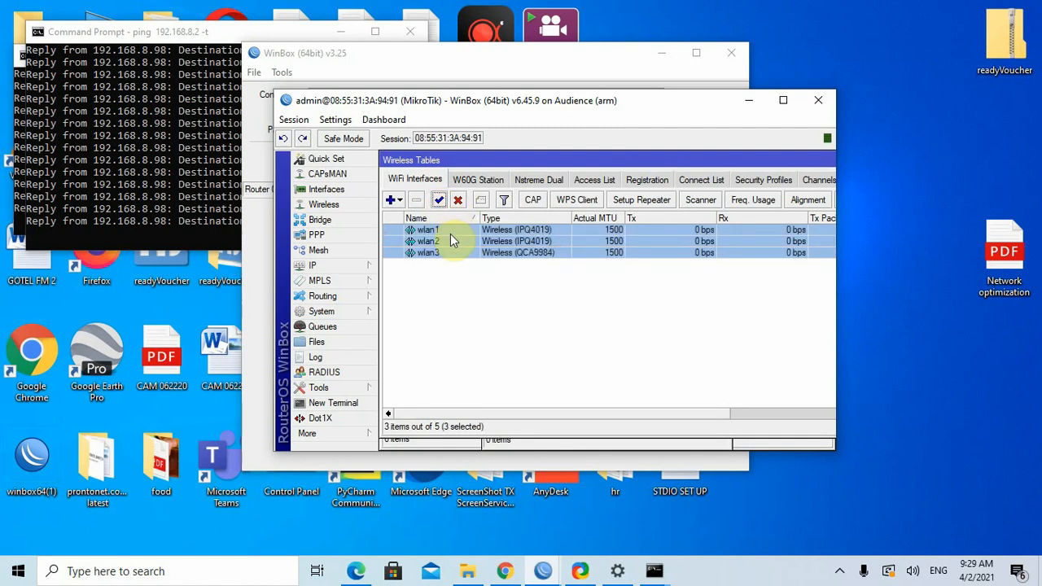
pyautogui.click(447, 275)
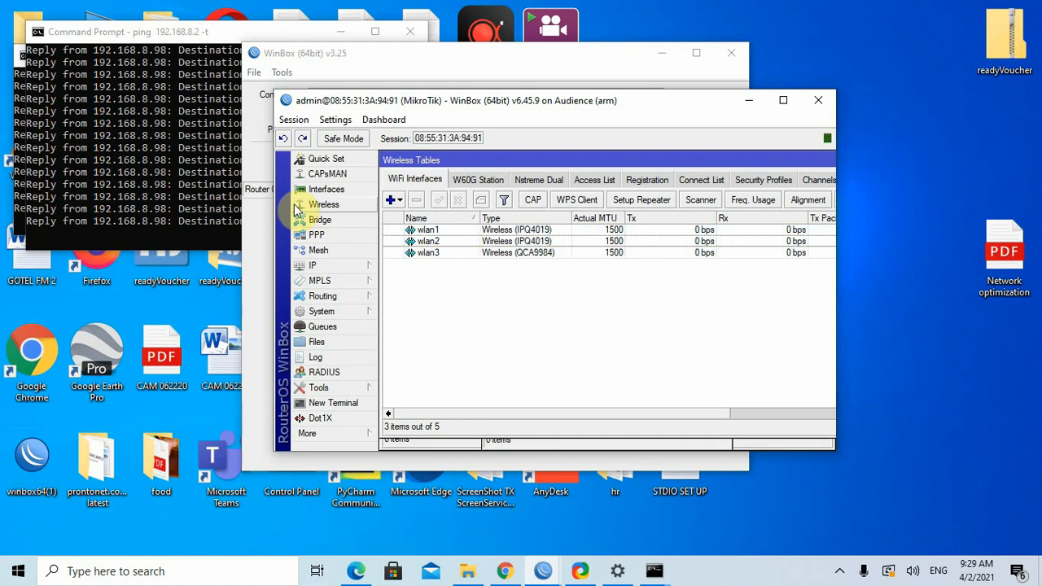
# Step: Create a new mesh interface named GOLD and apply it
pyautogui.click(337, 252)
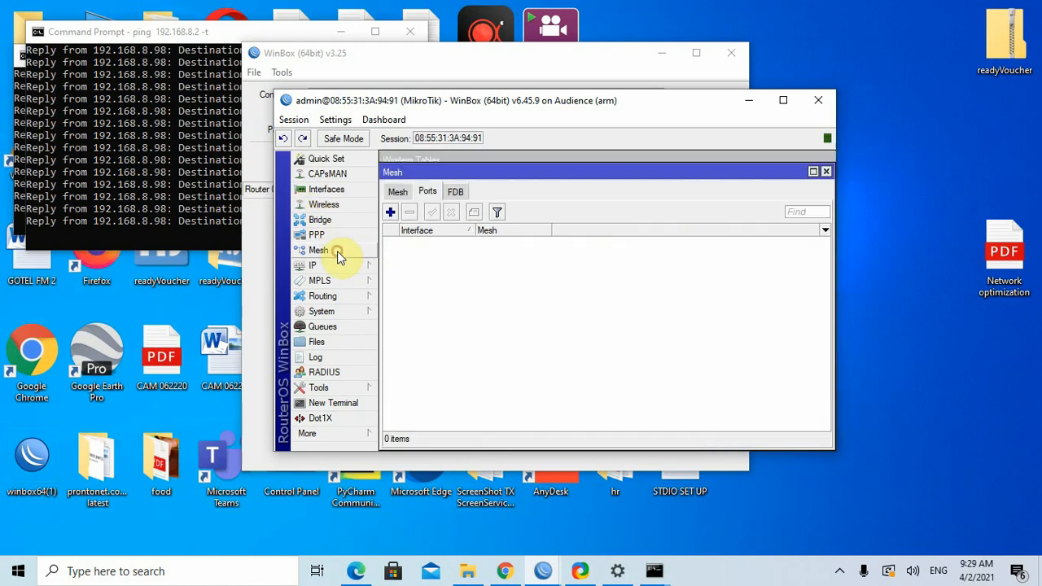
pyautogui.click(398, 192)
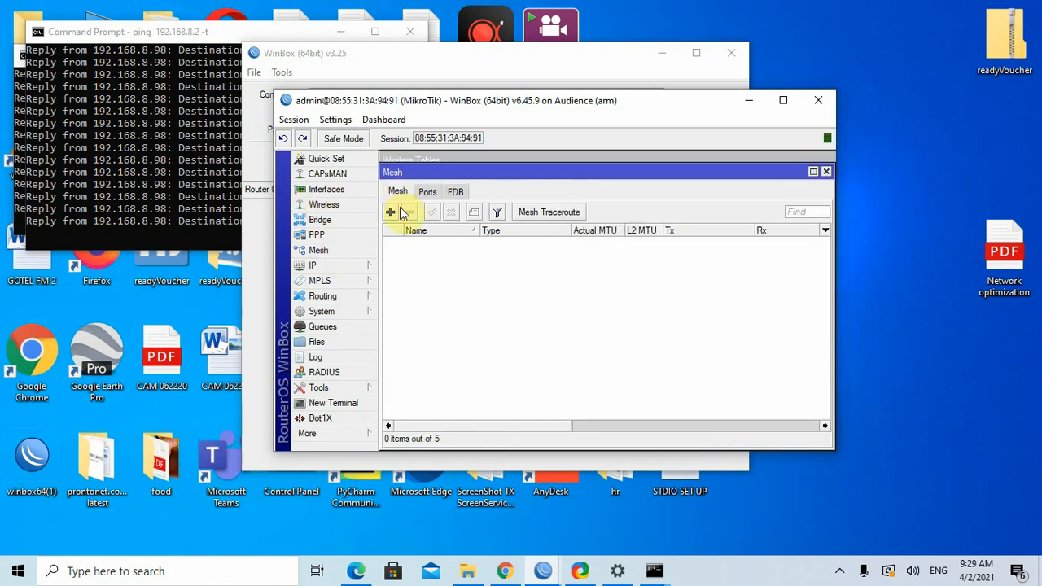
pyautogui.click(394, 212)
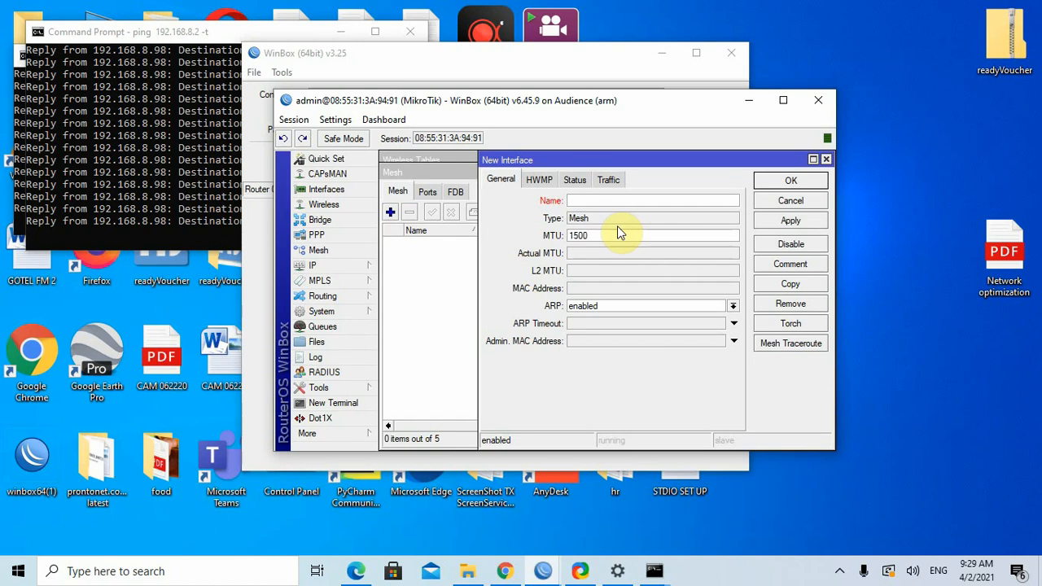
pyautogui.click(623, 199)
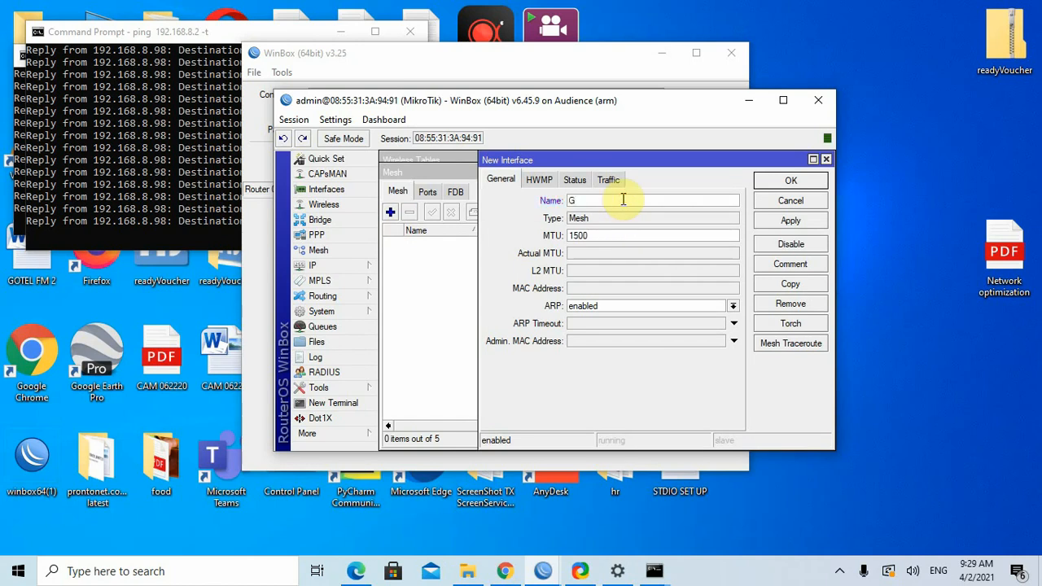
pyautogui.write('GOLD')
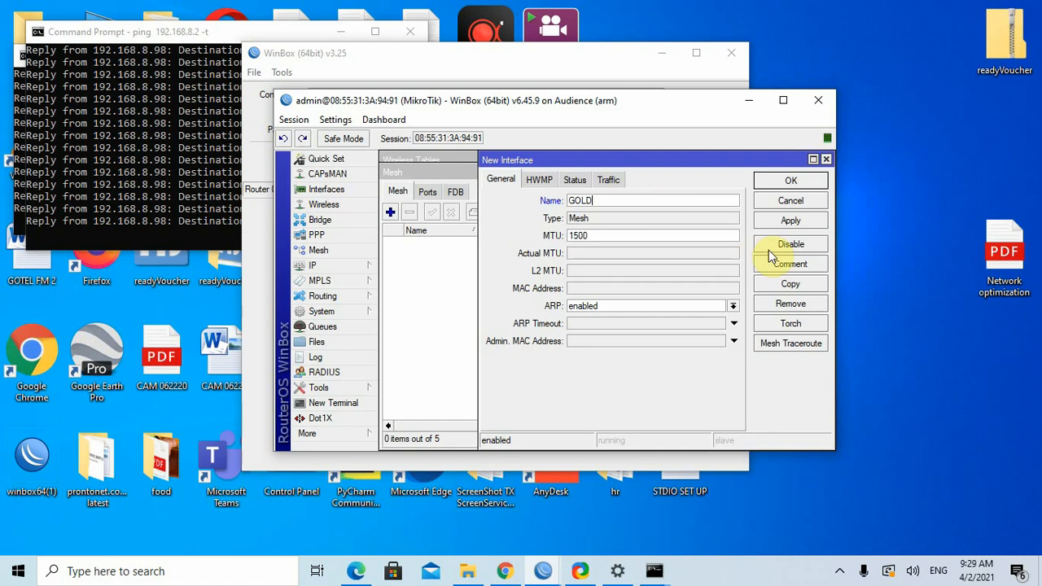
pyautogui.click(793, 223)
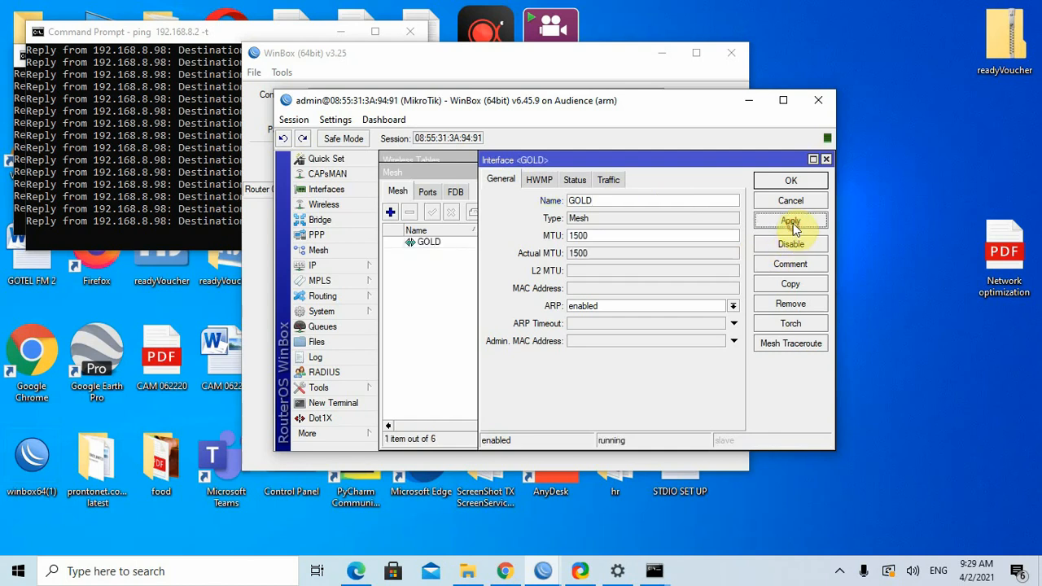
# Step: Enable Mesh Portal in the GOLD interface's HWMP settings and save the interface
pyautogui.click(539, 179)
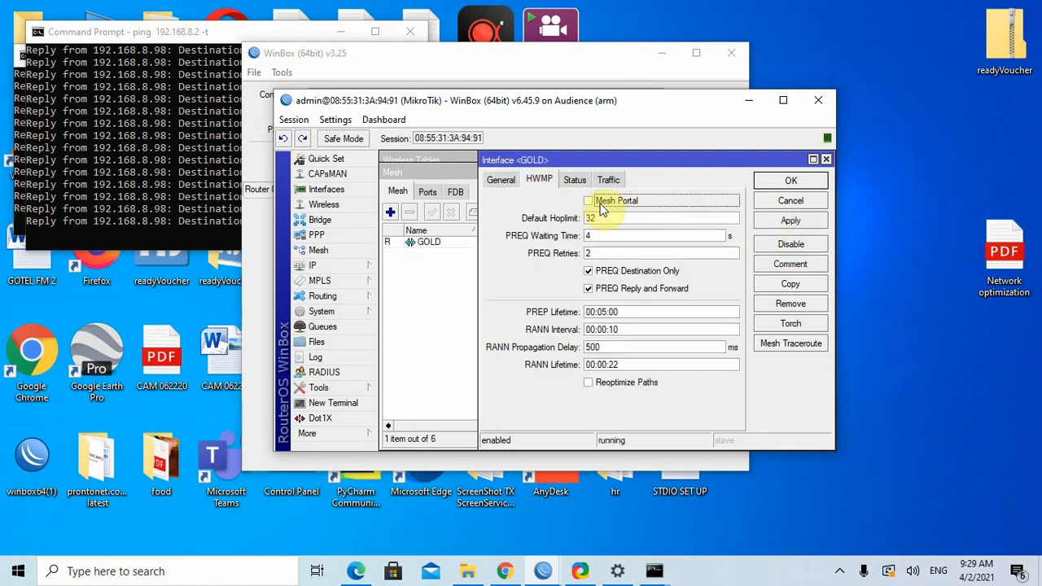
pyautogui.click(587, 201)
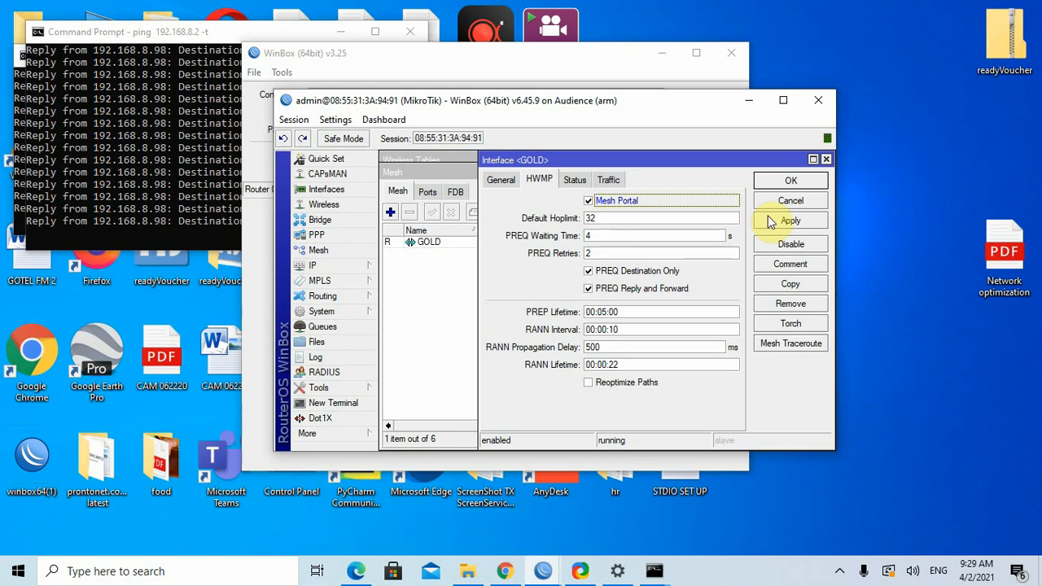
pyautogui.click(772, 222)
pyautogui.click(770, 185)
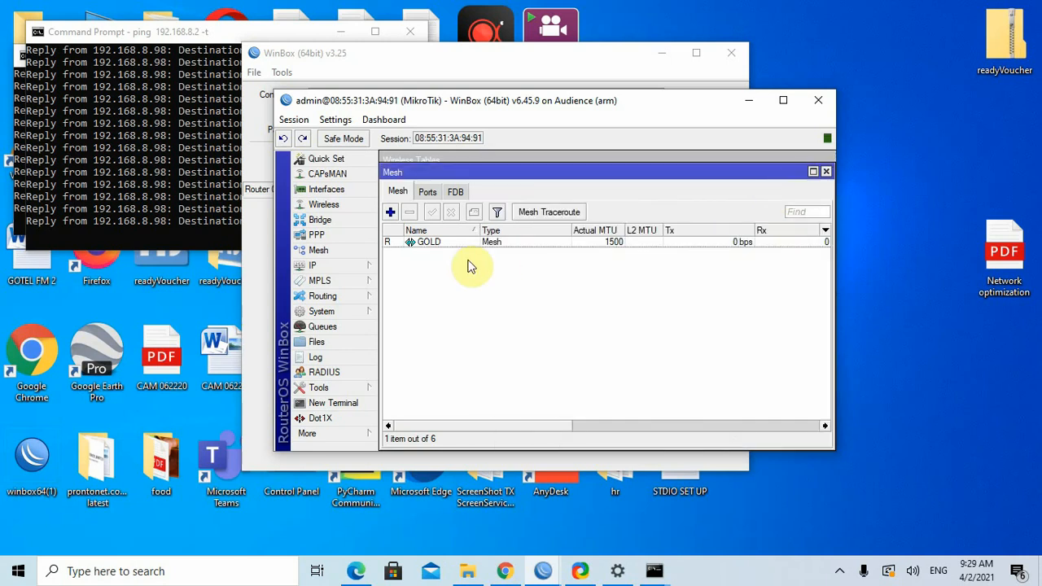
# Step: Add wlan1 as a port of the GOLD mesh
pyautogui.click(427, 194)
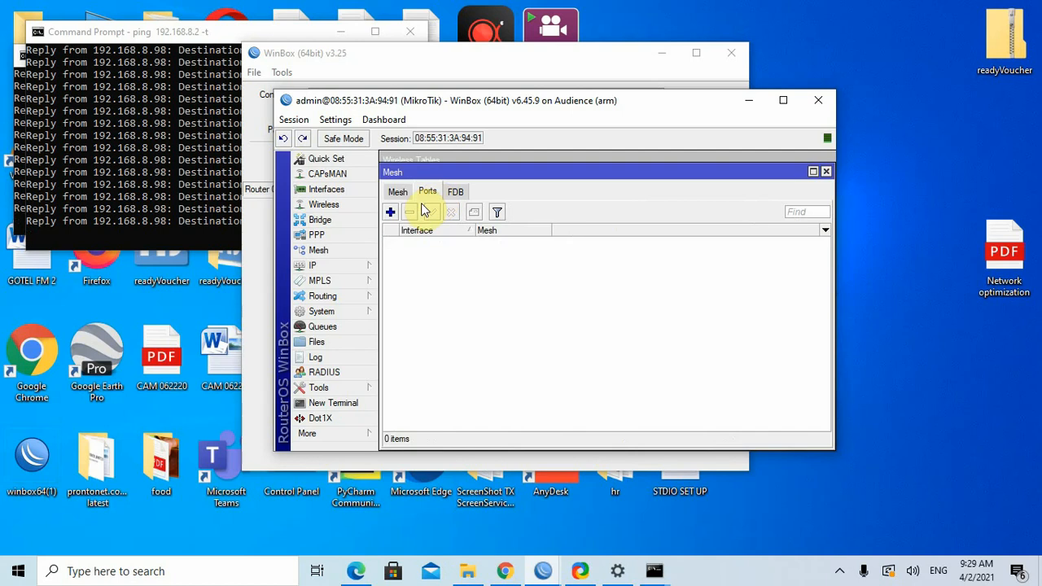
pyautogui.click(391, 212)
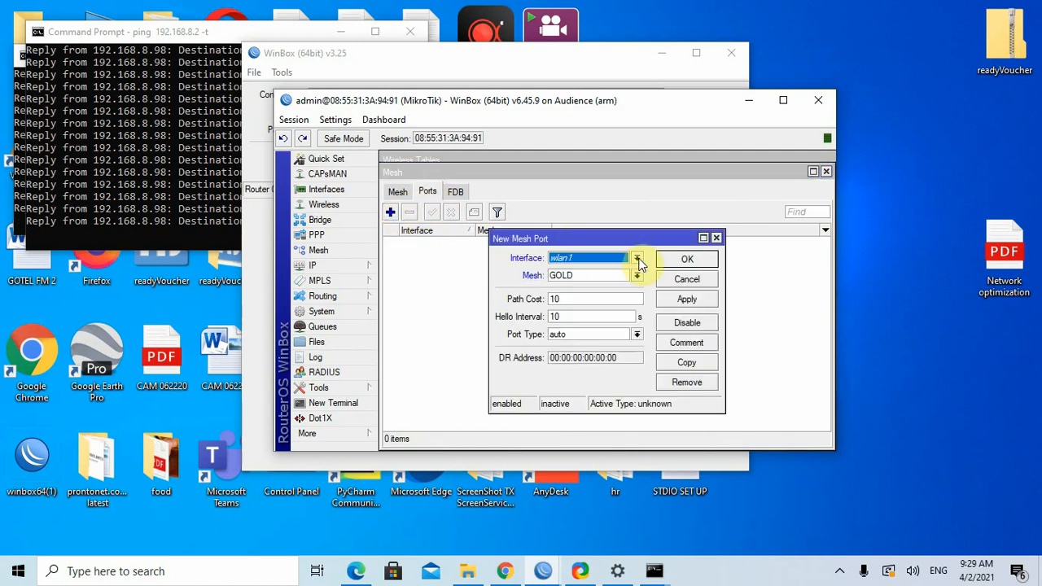
pyautogui.click(688, 262)
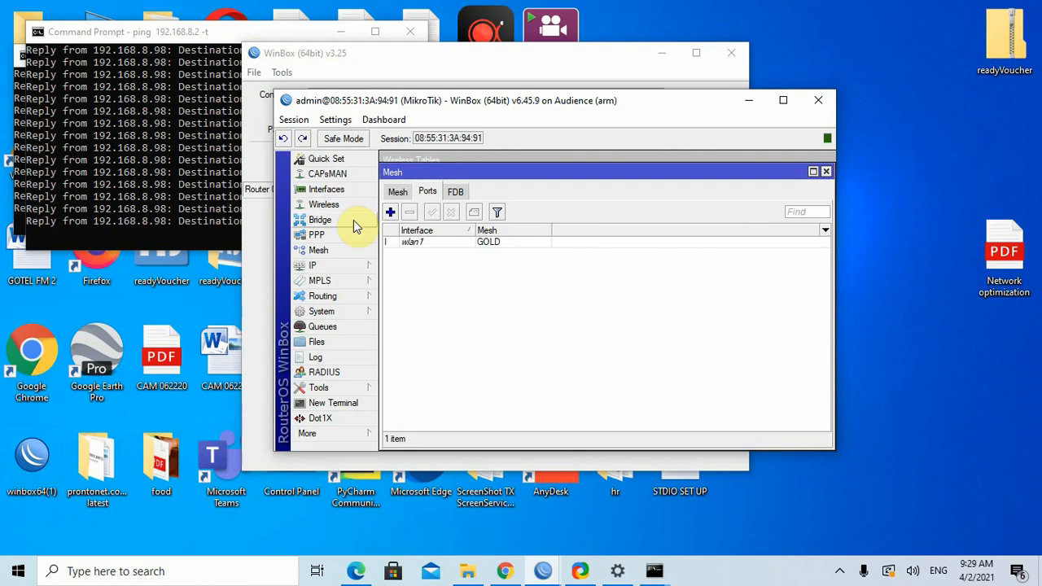
# Step: Add ether1 as a port of the GOLD mesh, with the port type left on auto
pyautogui.click(392, 213)
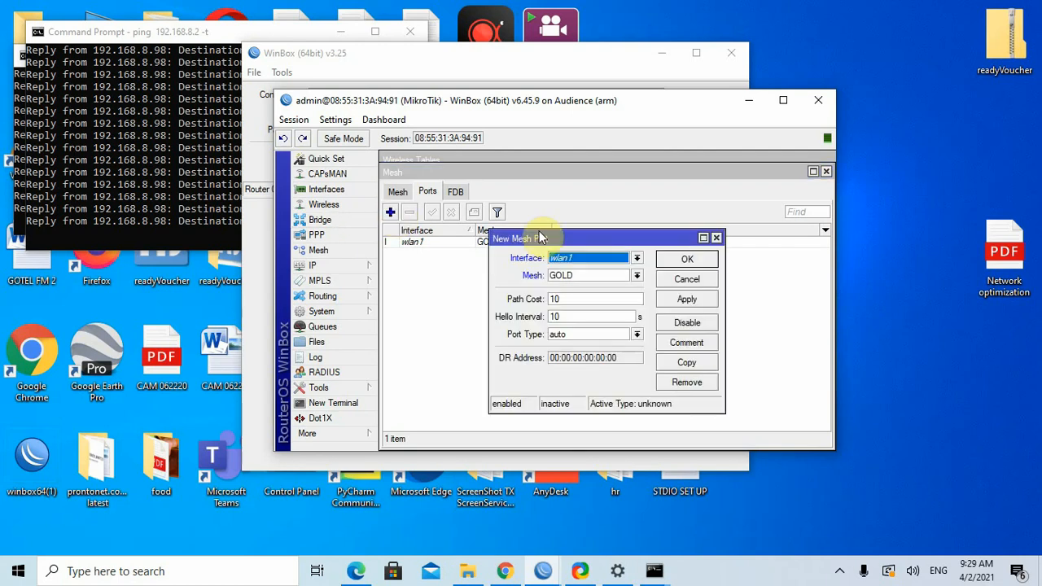
pyautogui.click(586, 257)
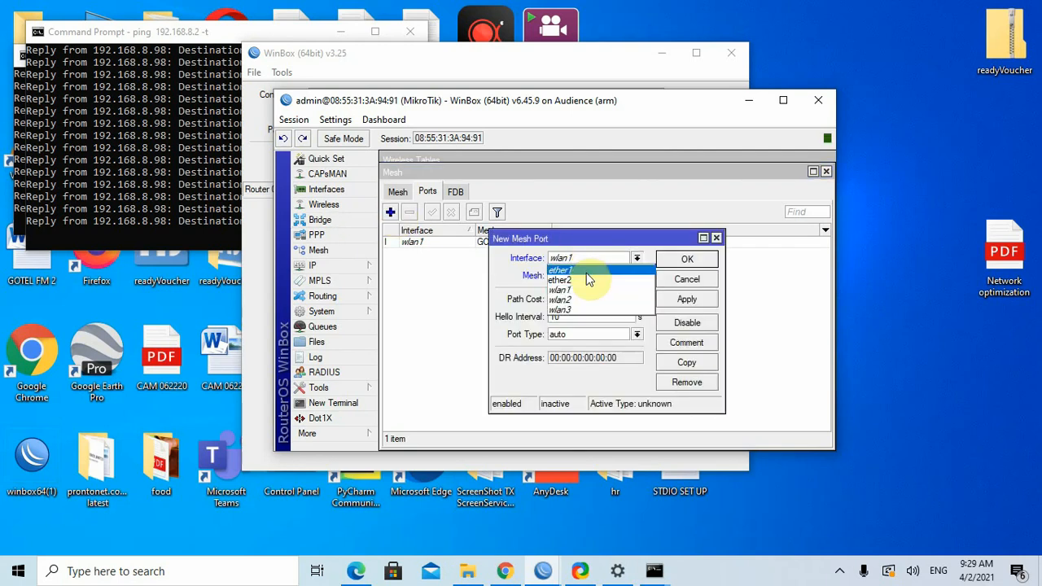
pyautogui.click(586, 271)
pyautogui.click(687, 298)
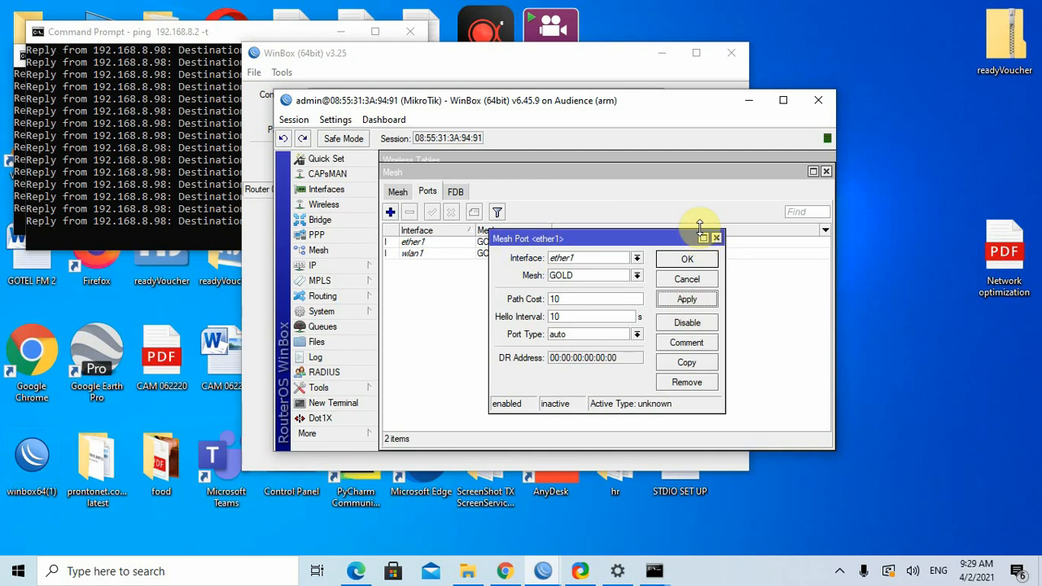
pyautogui.click(692, 260)
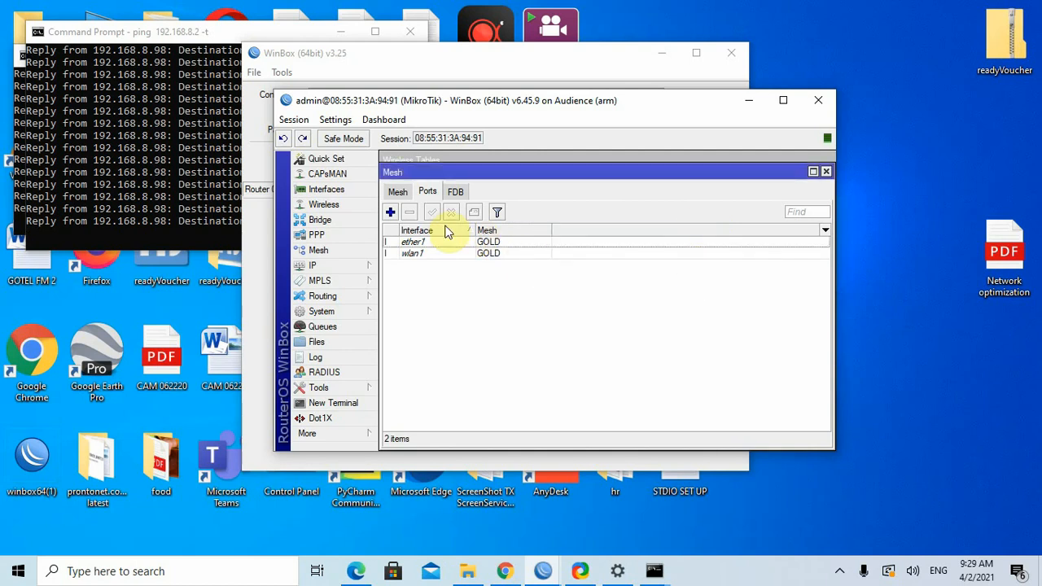
# Step: Add ether2 as a port of the GOLD mesh, with the port type left on auto
pyautogui.click(391, 212)
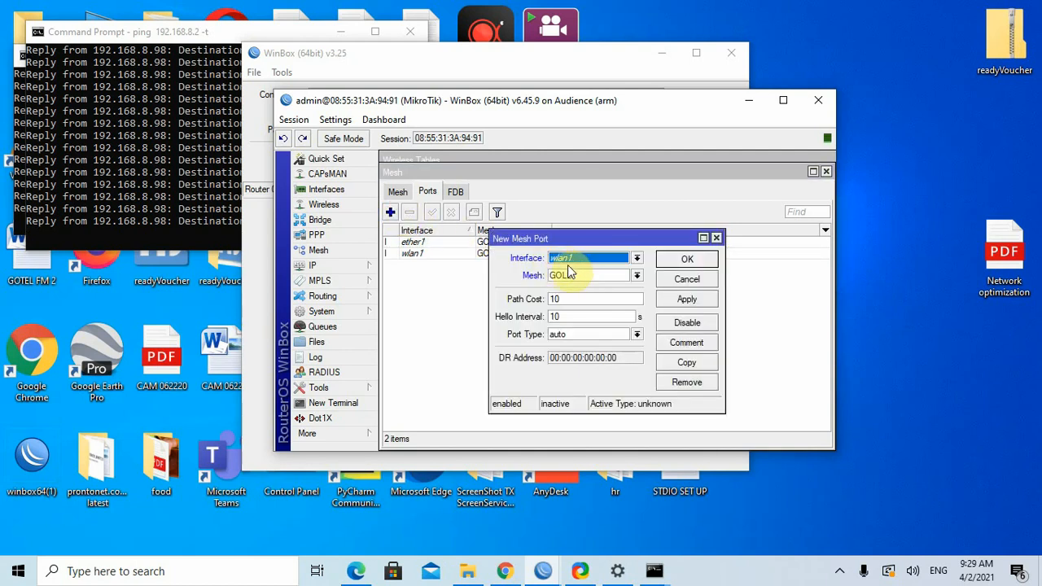
pyautogui.click(570, 259)
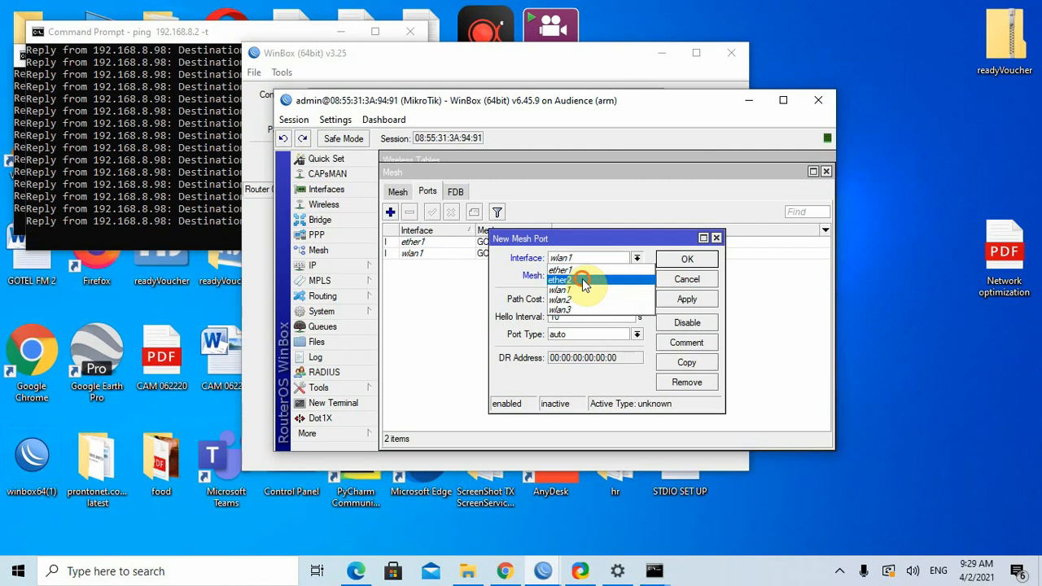
pyautogui.click(582, 280)
pyautogui.click(674, 299)
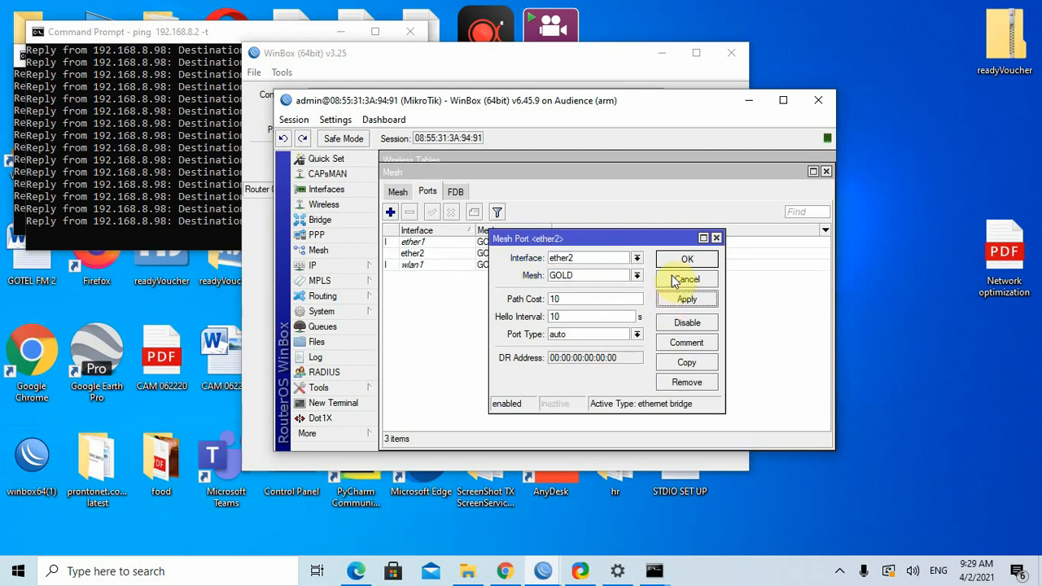
pyautogui.click(676, 261)
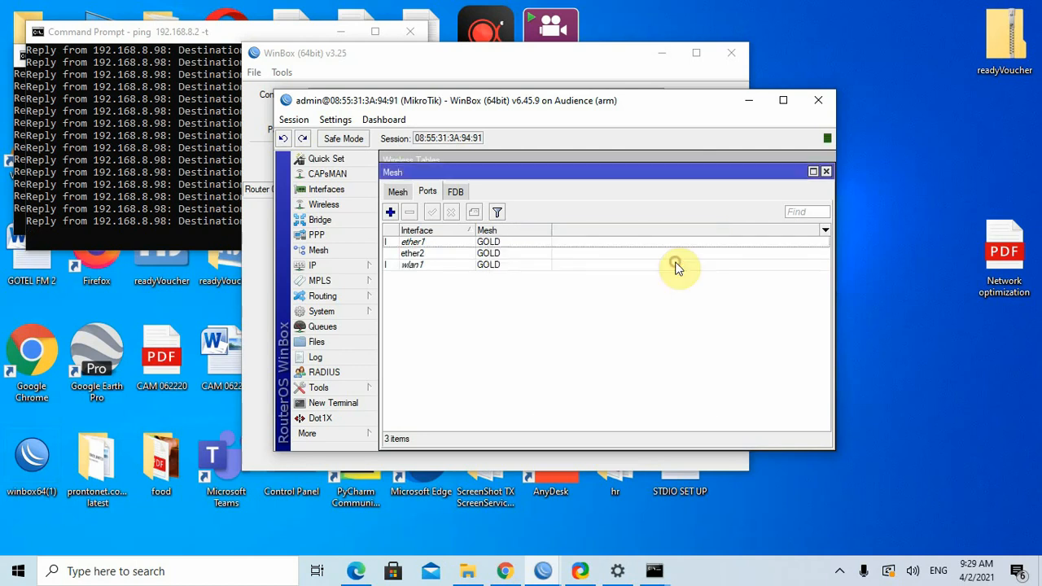
# Step: Add wlan2 as a port of the GOLD mesh, with the port type left on auto
pyautogui.click(391, 212)
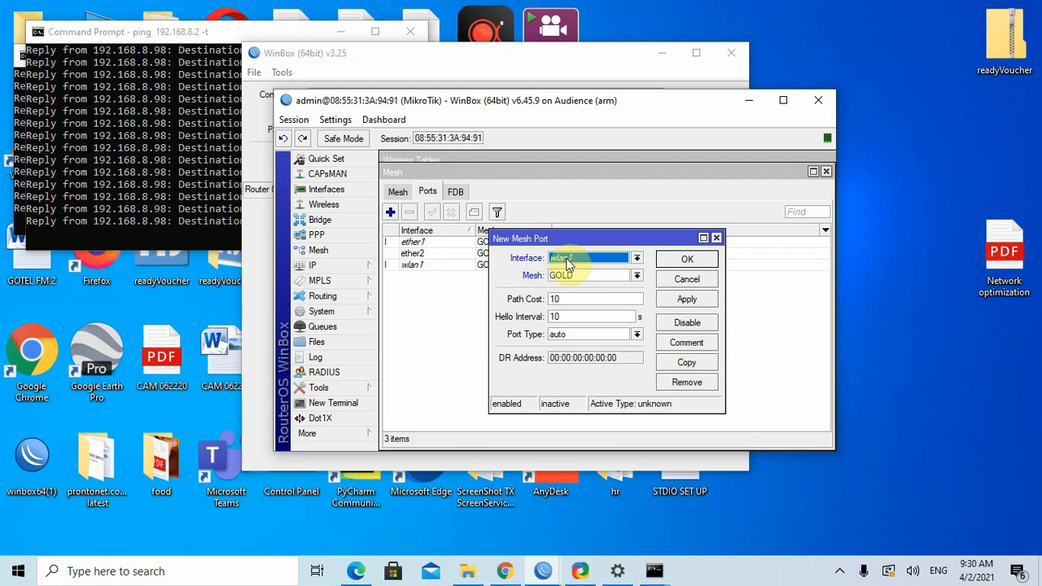
pyautogui.click(567, 259)
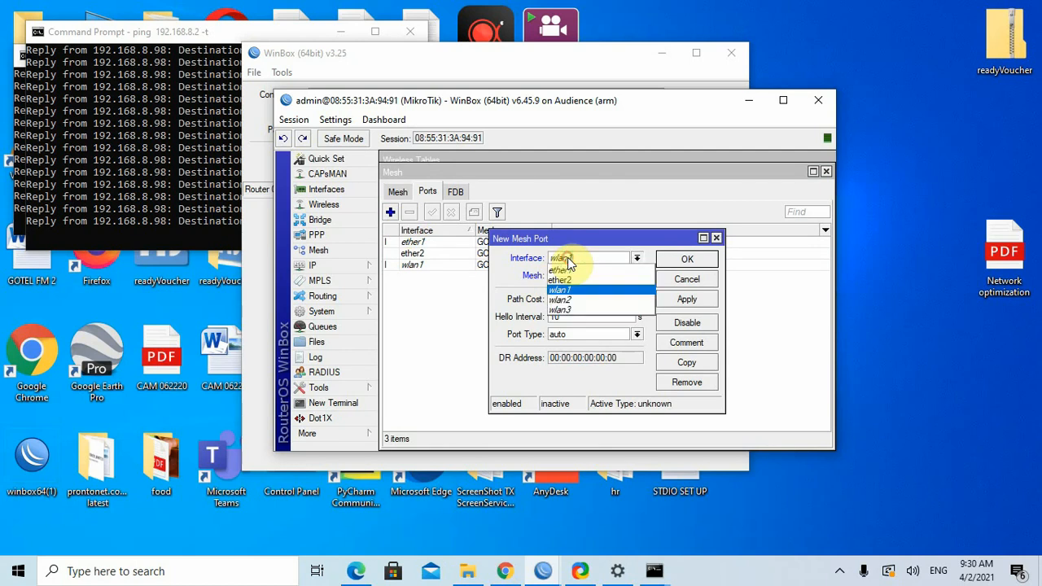
pyautogui.click(591, 301)
pyautogui.click(669, 303)
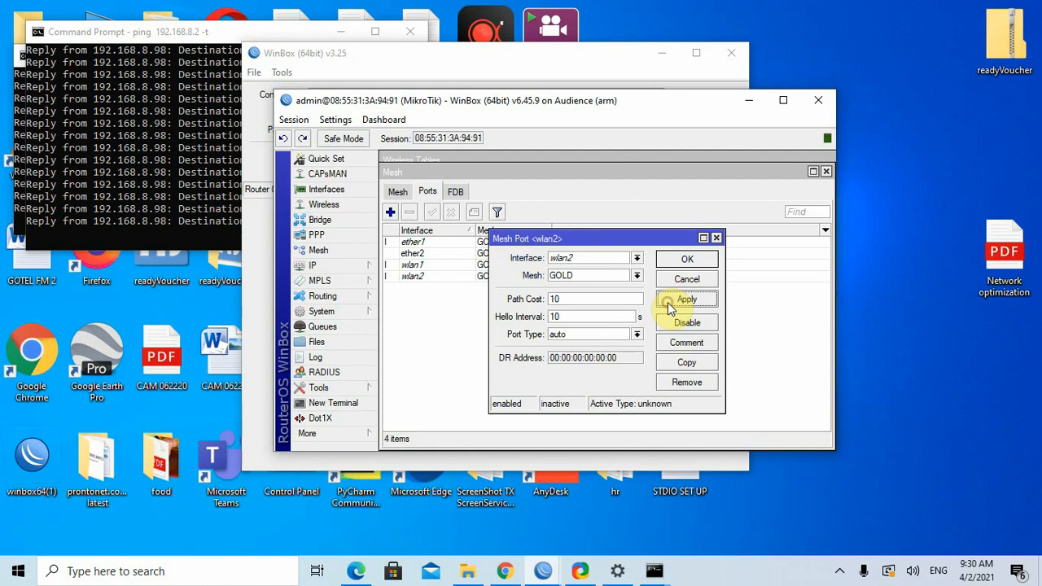
pyautogui.click(686, 259)
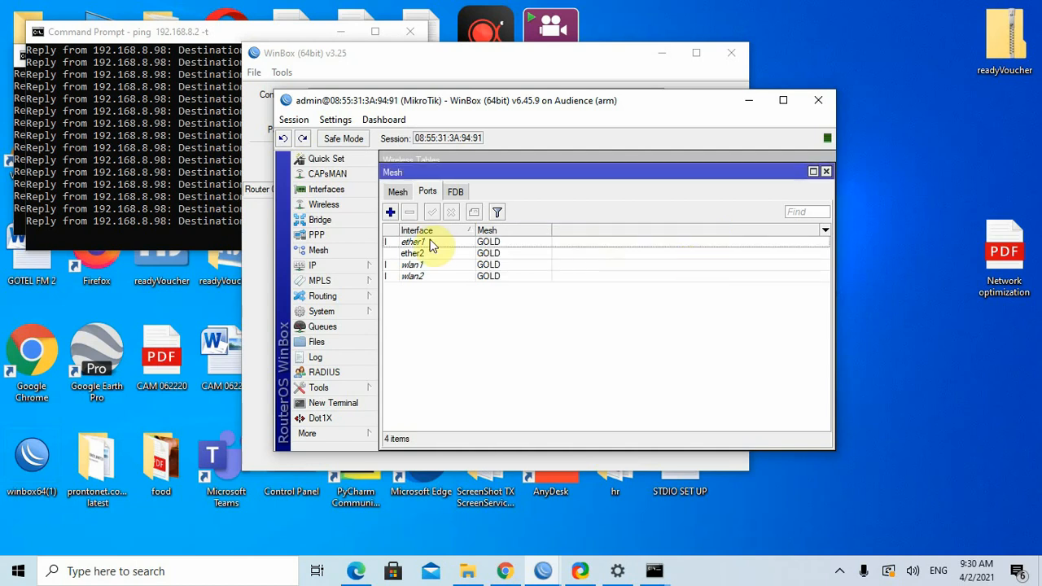
# Step: Add wlan3 as a port of the GOLD mesh with the port type left on auto, and close the mesh settings
pyautogui.click(390, 212)
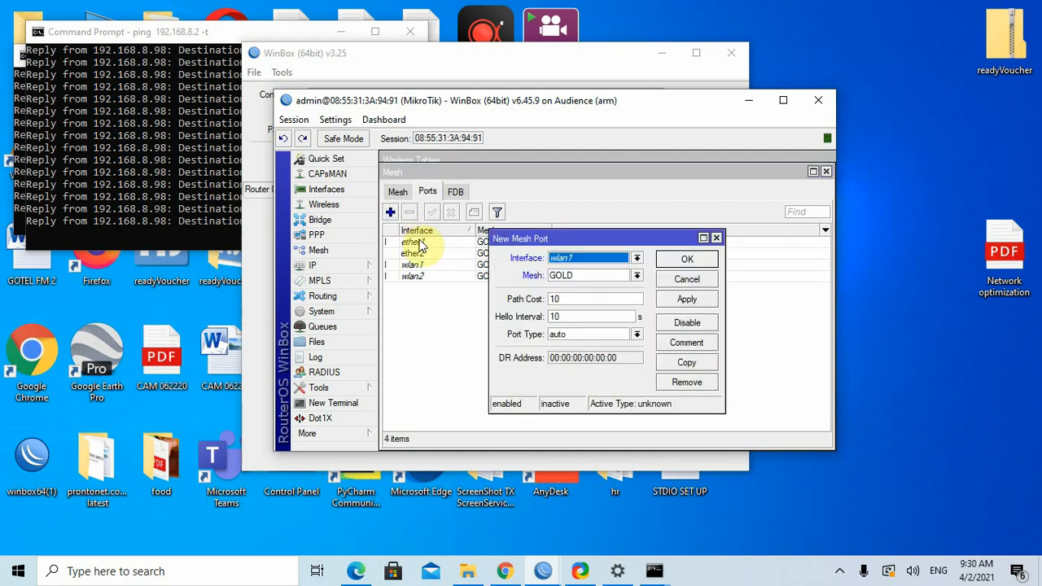
pyautogui.click(568, 265)
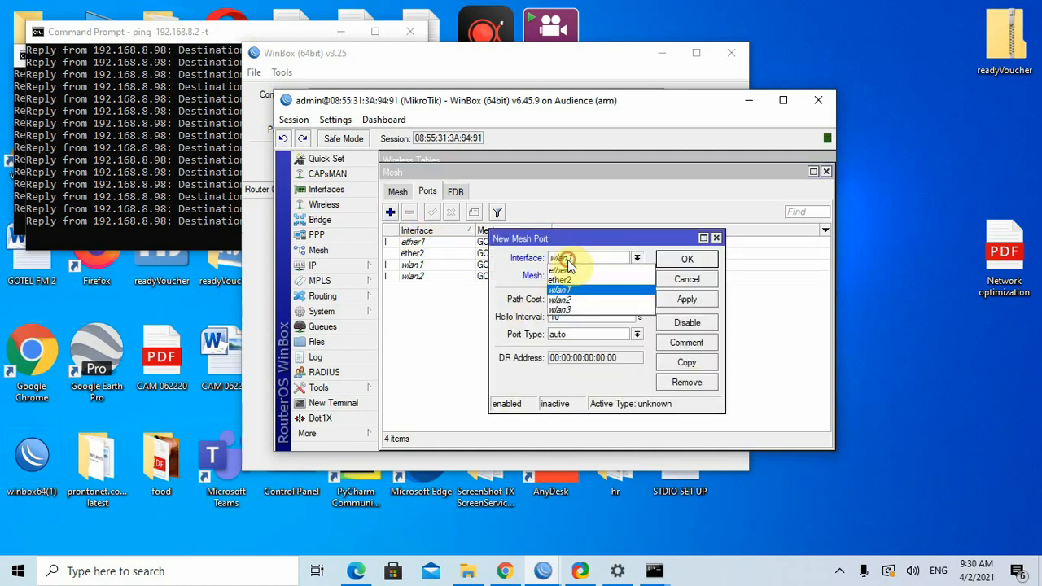
pyautogui.click(579, 312)
pyautogui.click(695, 302)
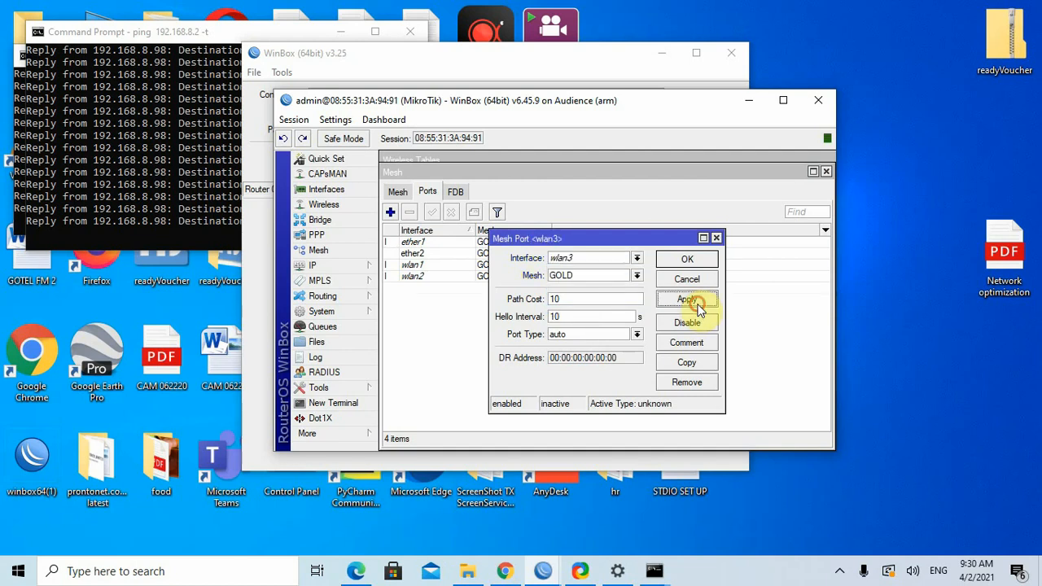
pyautogui.click(697, 264)
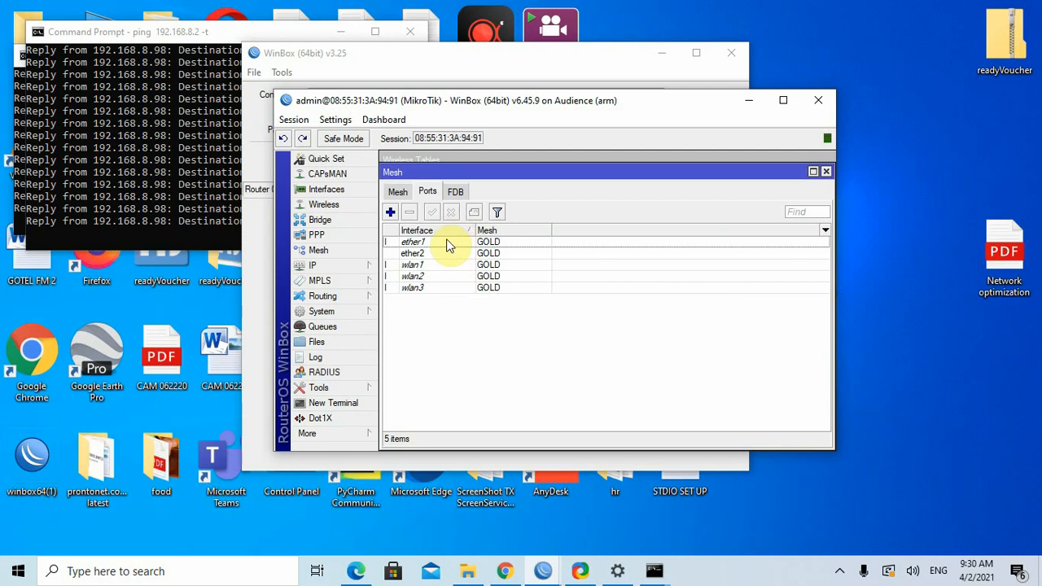
pyautogui.click(825, 172)
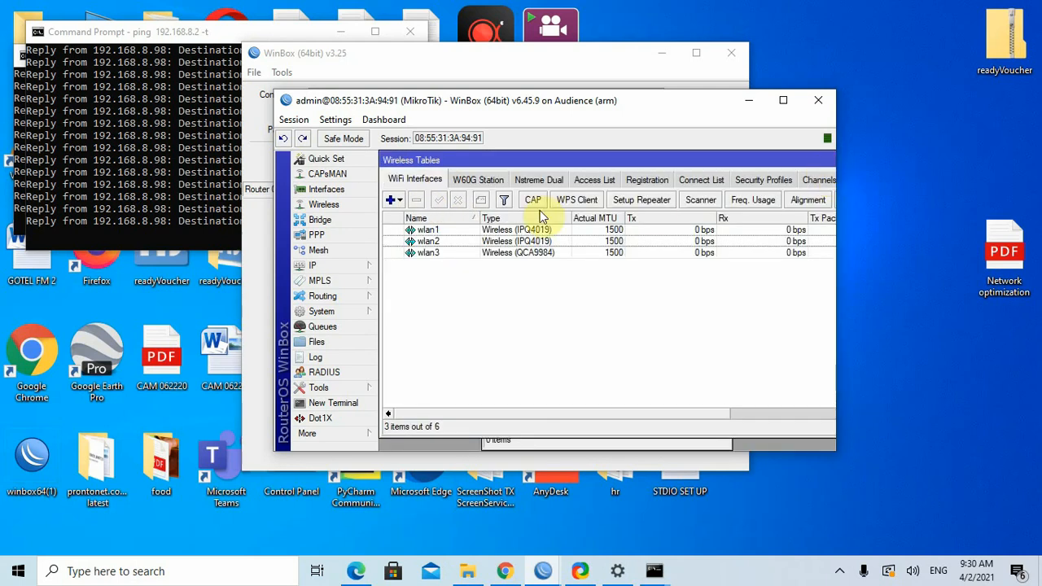
# Step: Set the wlan2 interface's WDS mode to dynamic mesh with GOLD as the WDS default bridge, and apply
pyautogui.doubleClick(452, 243)
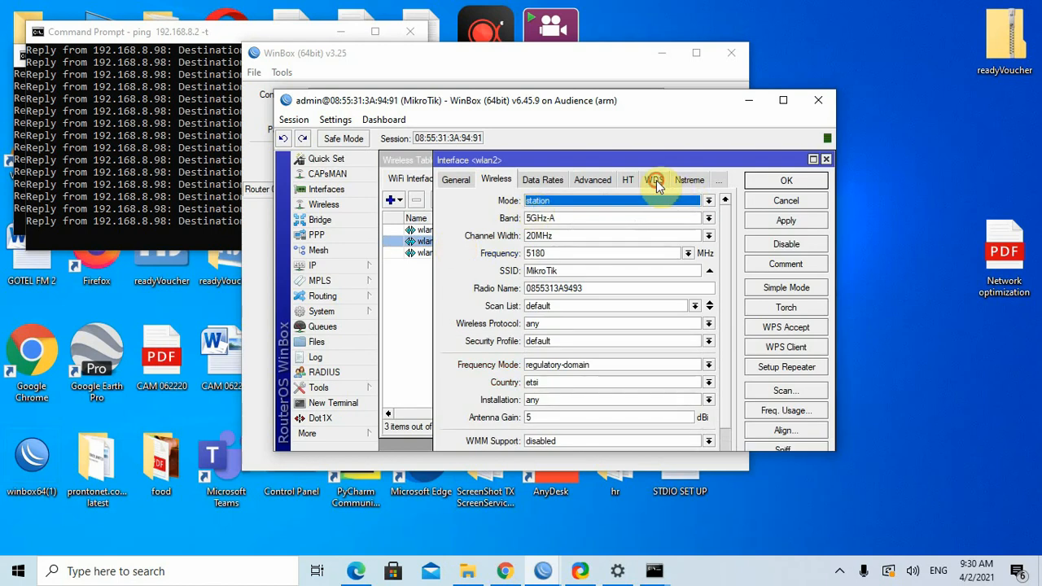
pyautogui.click(654, 180)
pyautogui.click(603, 201)
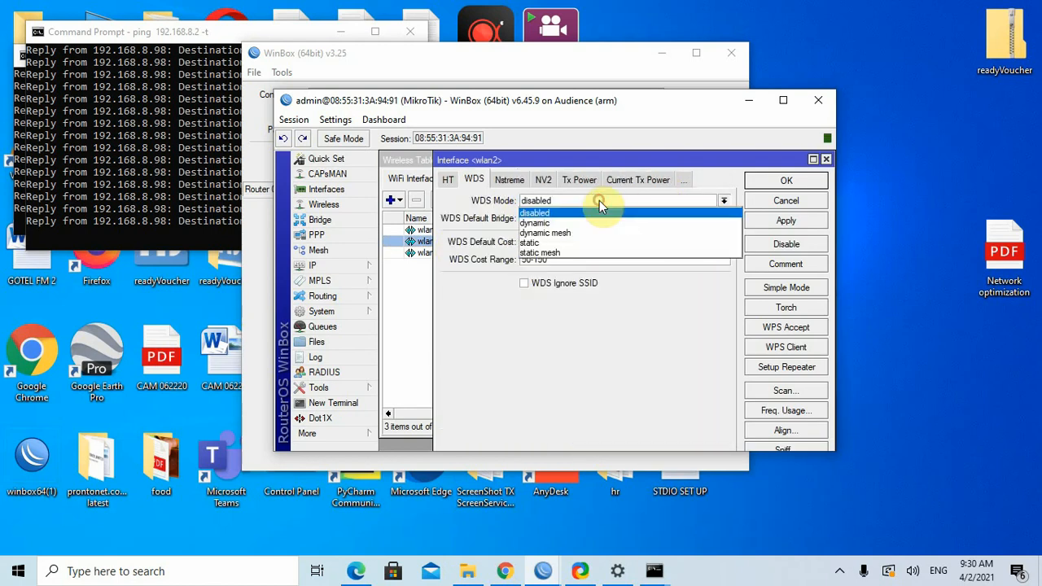
pyautogui.click(582, 231)
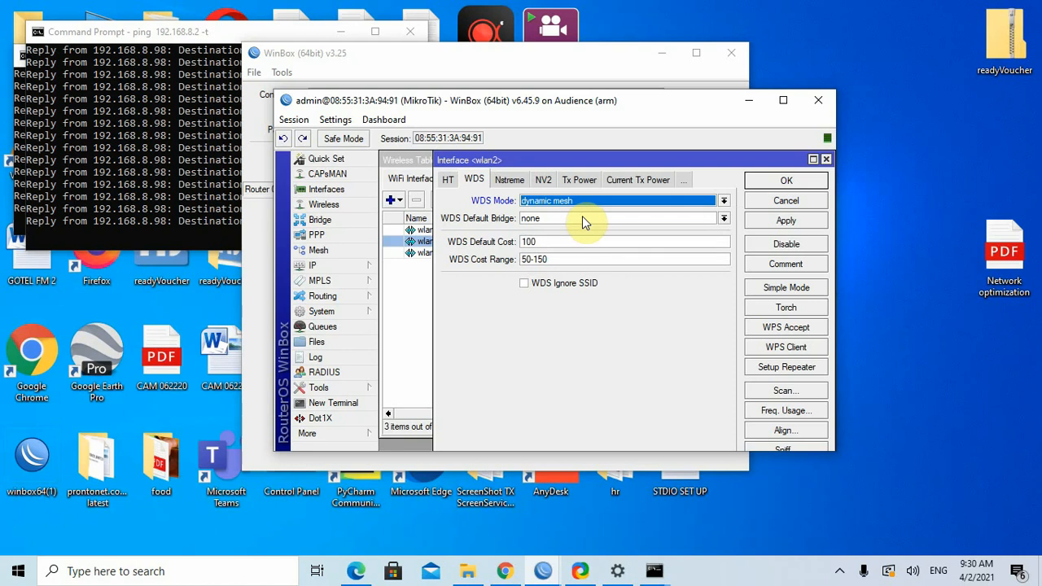
pyautogui.click(582, 216)
pyautogui.click(571, 233)
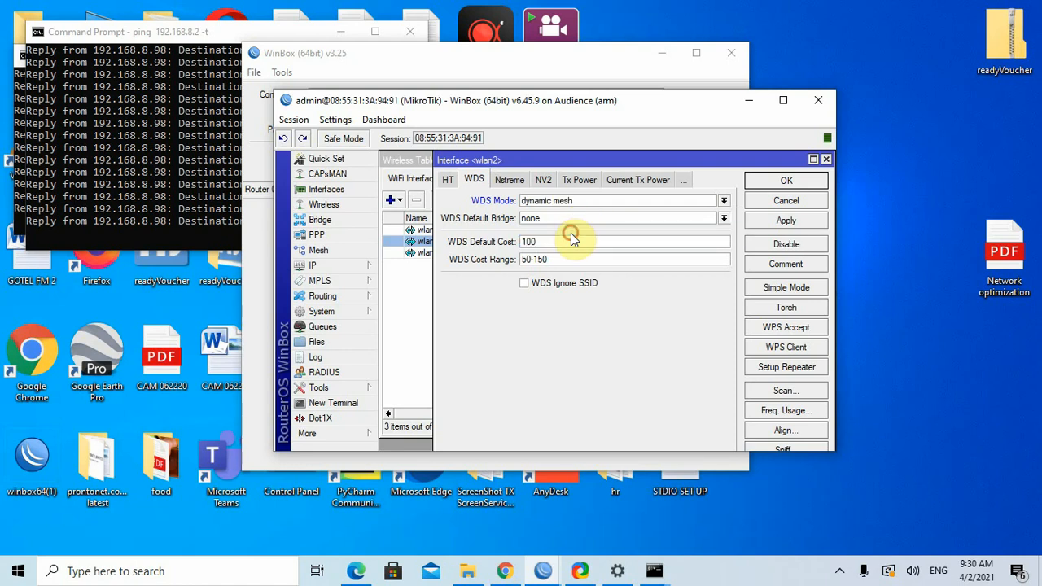
pyautogui.click(797, 227)
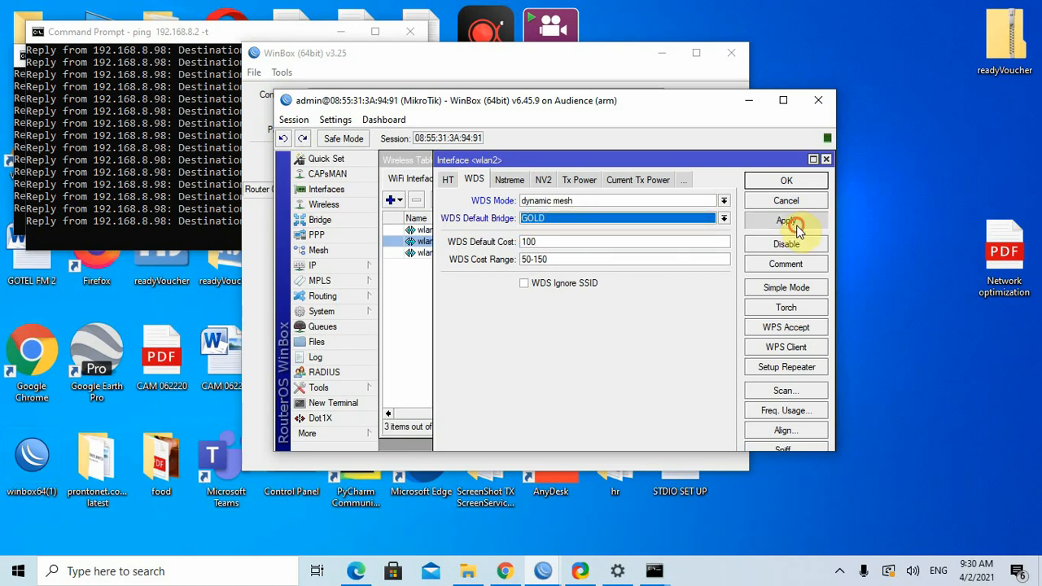
# Step: Set wlan2's wireless mode to ap bridge and its band to 5GHz-A/N/AC
pyautogui.click(448, 180)
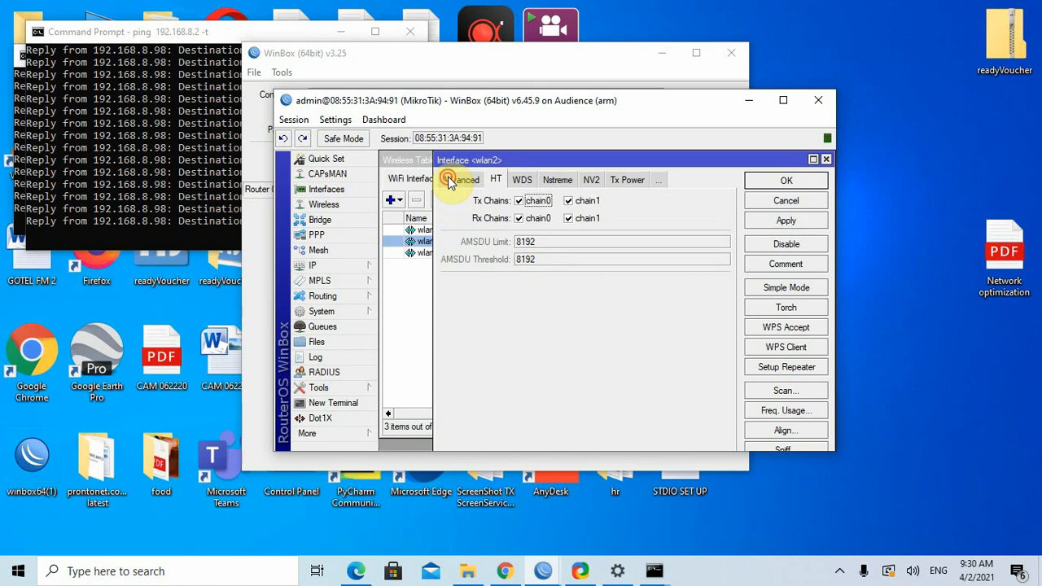
pyautogui.click(449, 180)
pyautogui.click(448, 180)
pyautogui.click(448, 180)
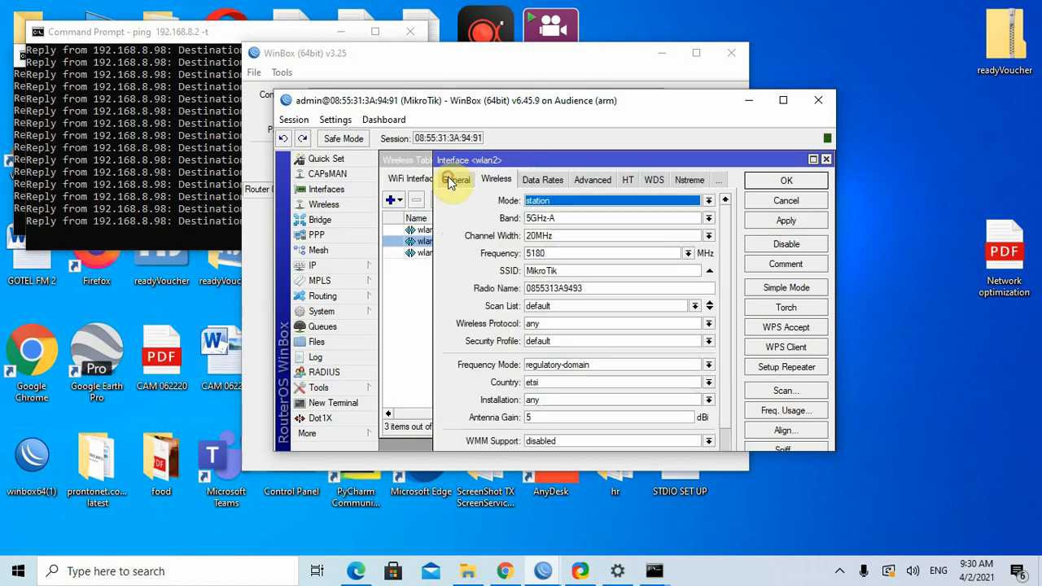
pyautogui.click(595, 204)
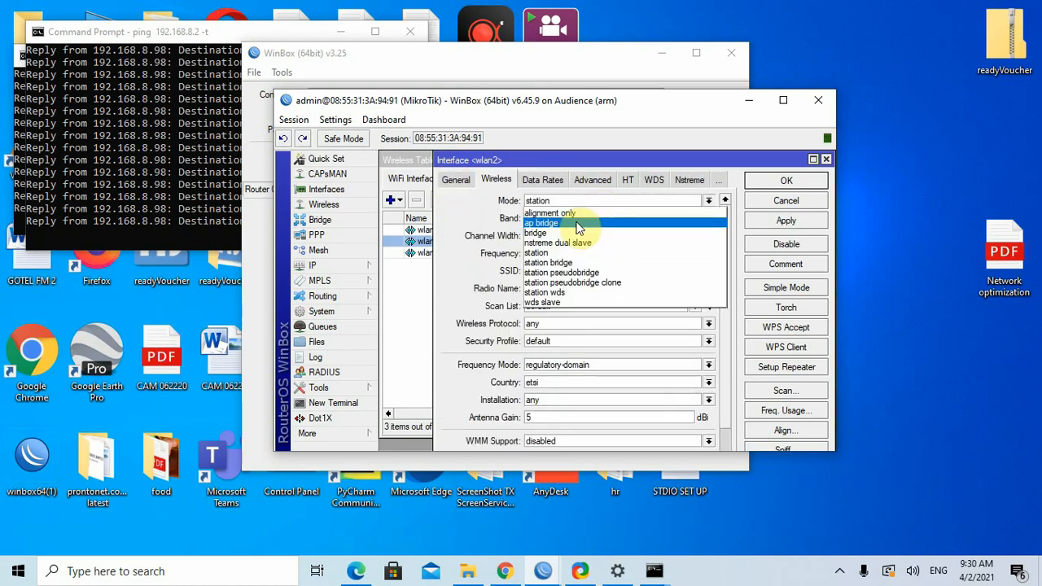
pyautogui.click(573, 223)
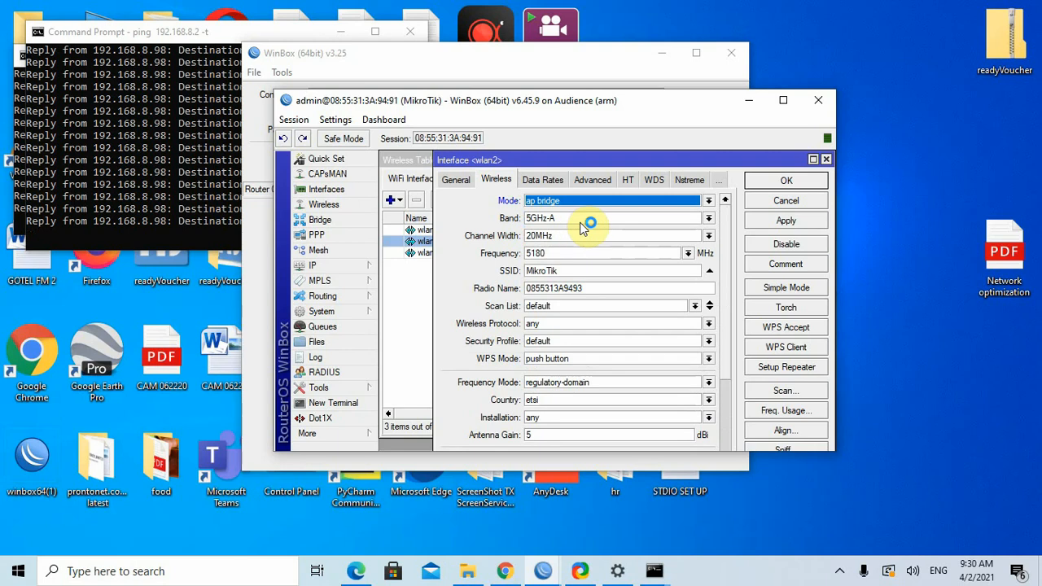
pyautogui.click(582, 220)
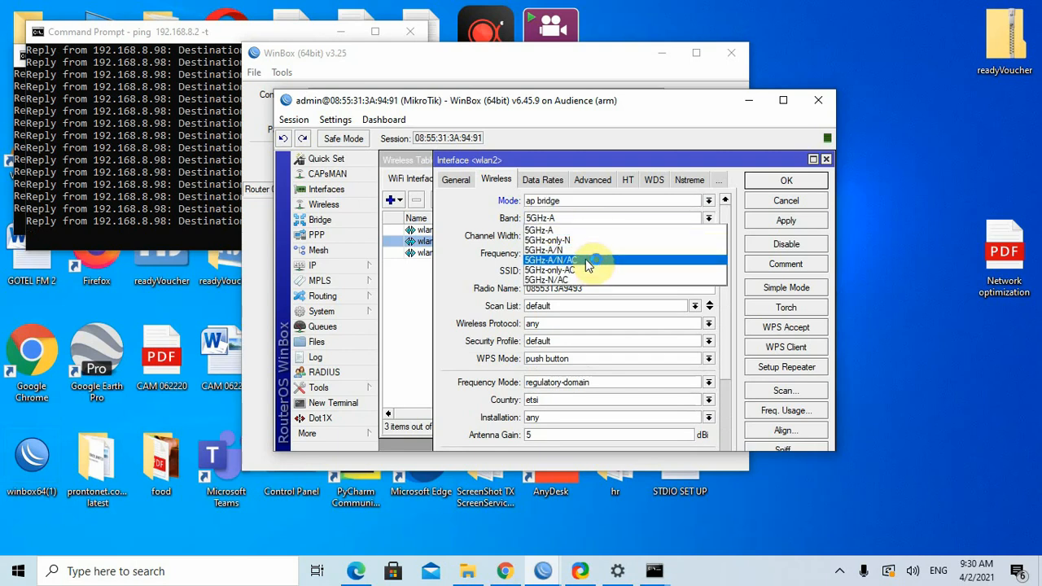
pyautogui.click(585, 259)
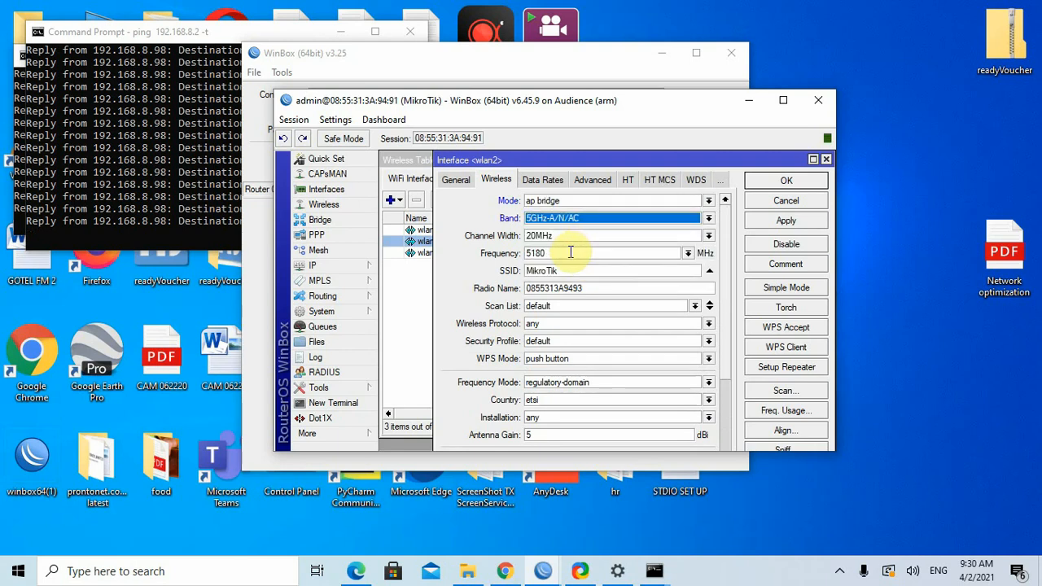
# Step: Set wlan2's SSID to PRONTONET and its radio name to RADIO A, and save the interface settings
pyautogui.doubleClick(567, 270)
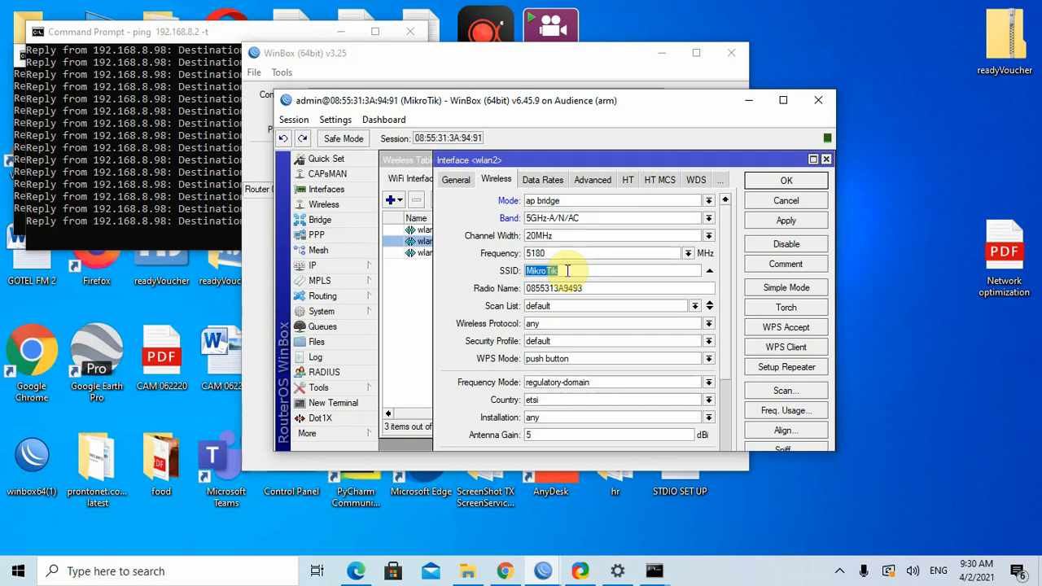
pyautogui.write('PRONTONET')
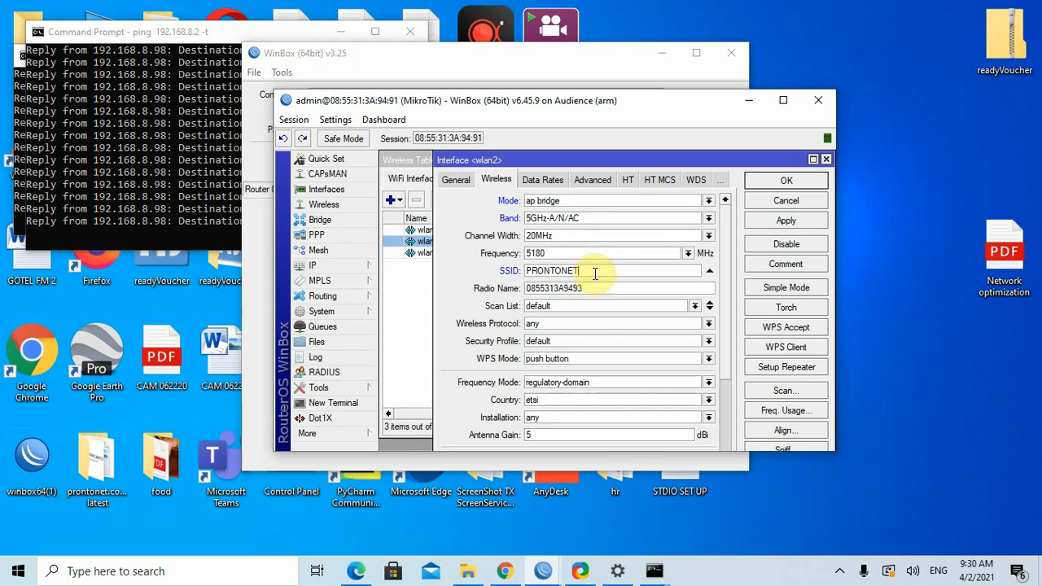
pyautogui.click(761, 222)
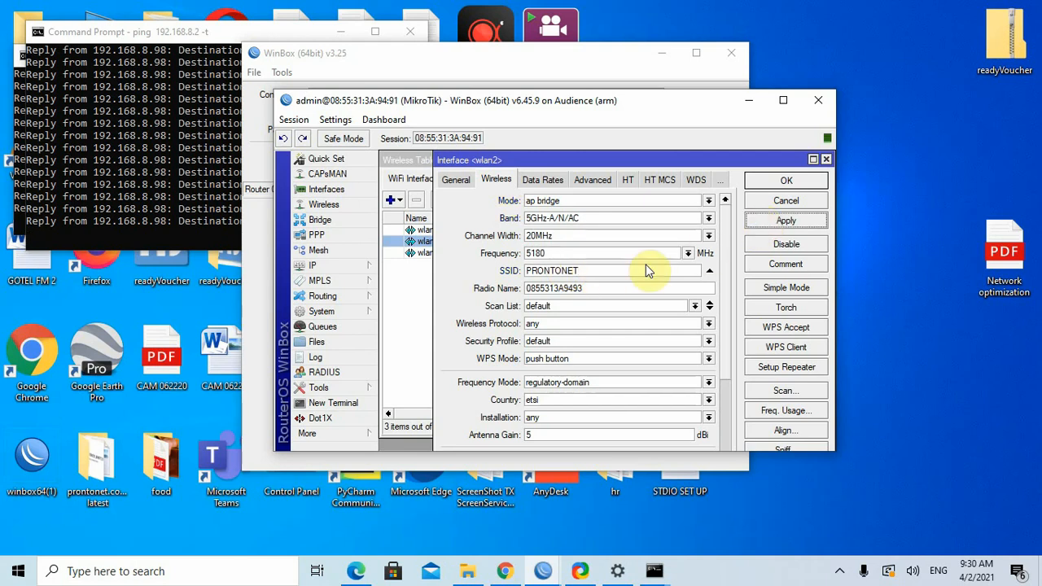
pyautogui.doubleClick(595, 288)
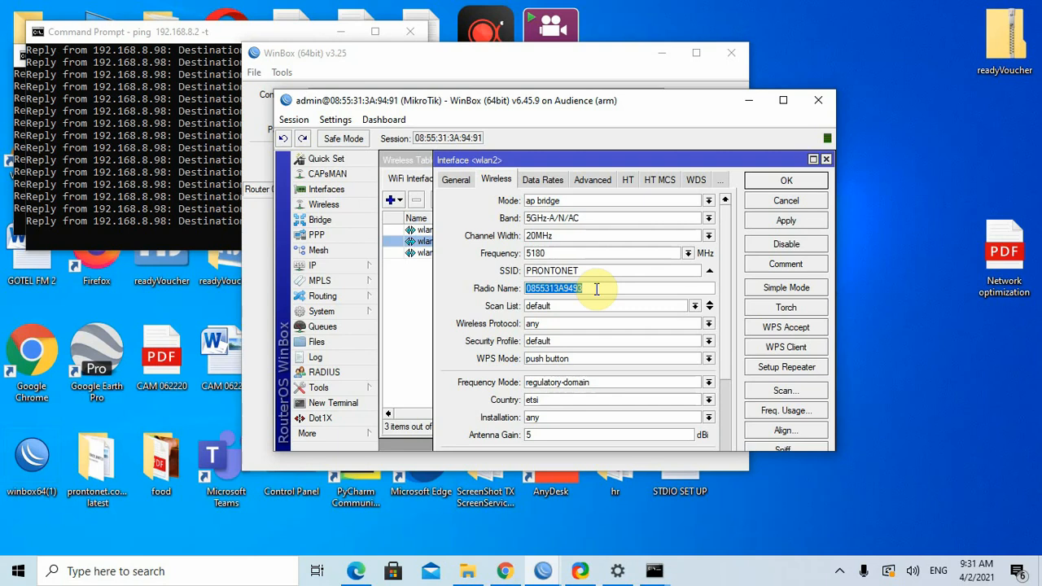
pyautogui.write('RADIO A')
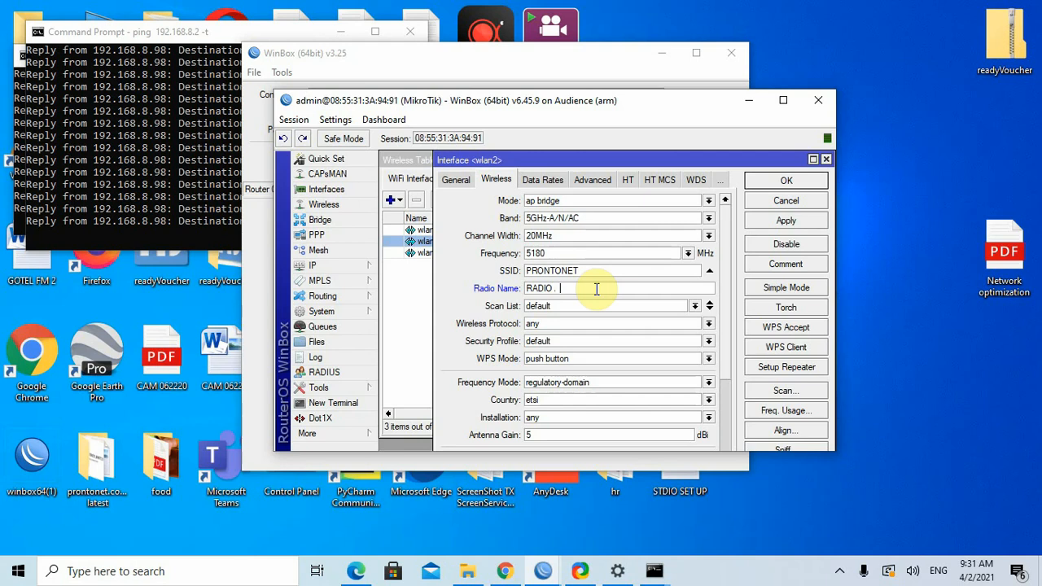
pyautogui.click(769, 224)
pyautogui.click(783, 181)
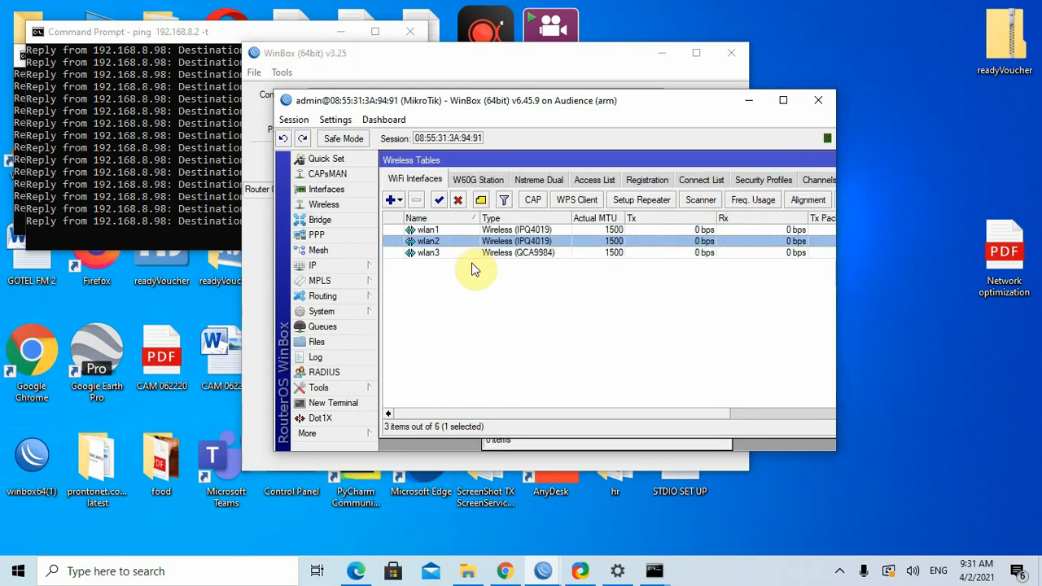
# Step: Add the IP address 192.168.8.1/24 to the GOLD interface
pyautogui.click(363, 267)
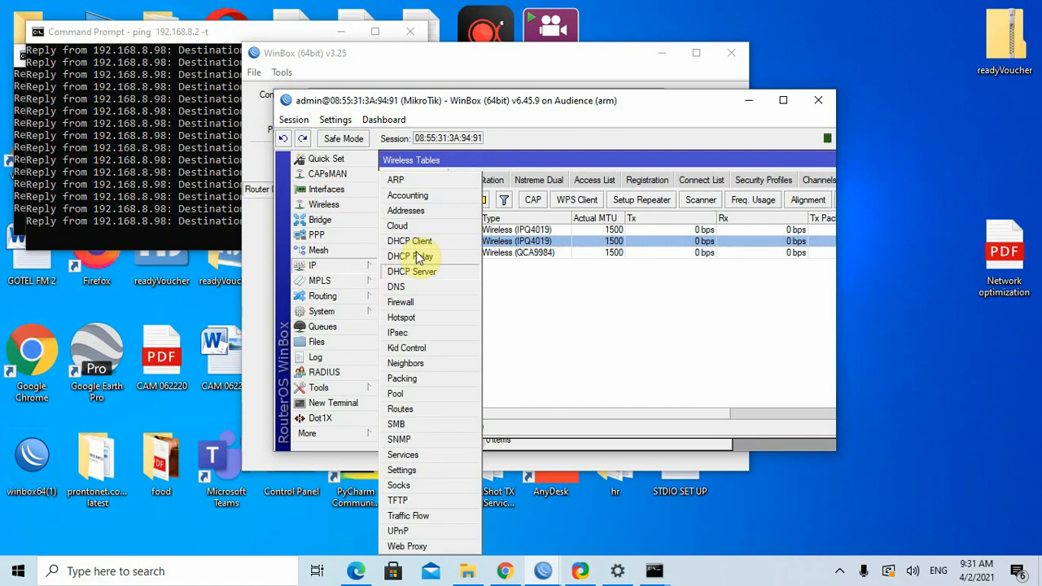
pyautogui.click(427, 213)
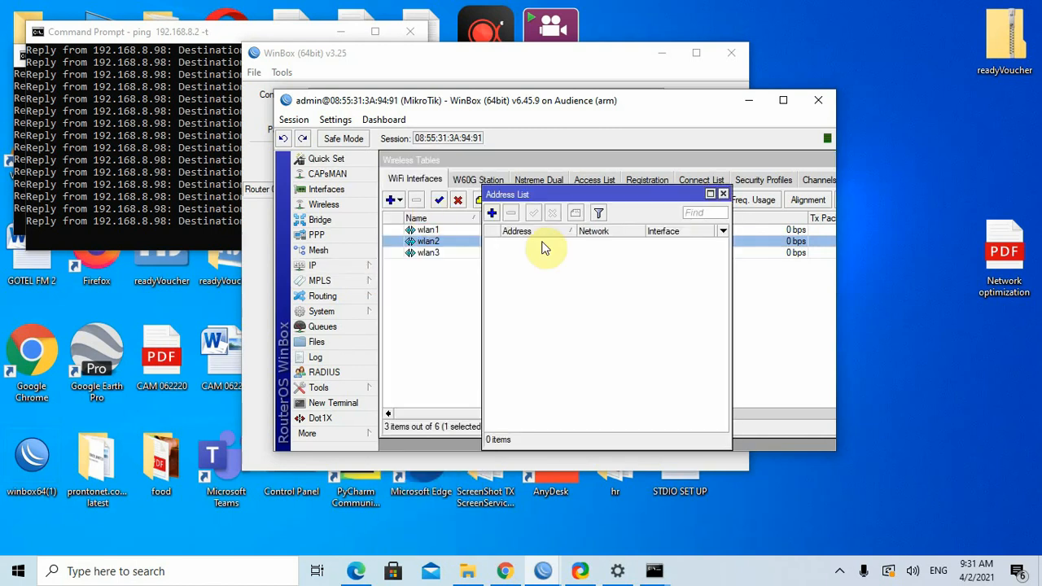
pyautogui.click(492, 212)
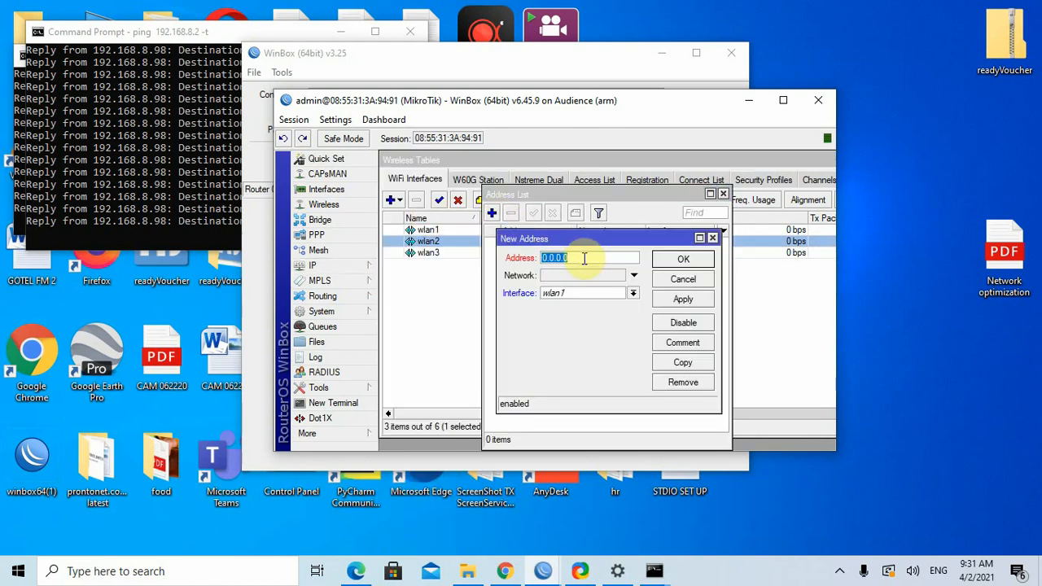
pyautogui.write('192.1')
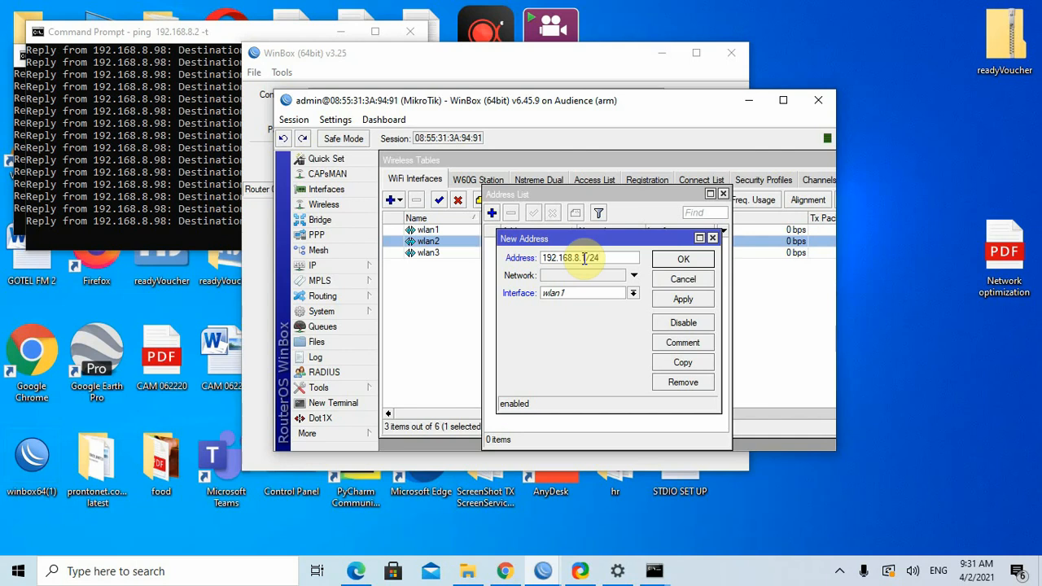
pyautogui.write('68.8.1/24')
pyautogui.click(633, 293)
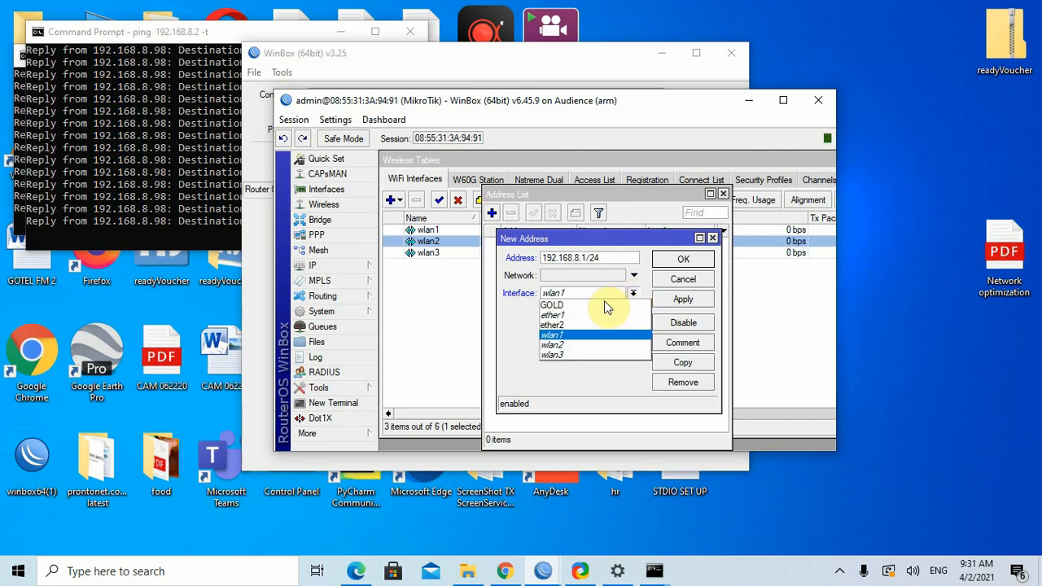
pyautogui.click(605, 304)
pyautogui.click(665, 301)
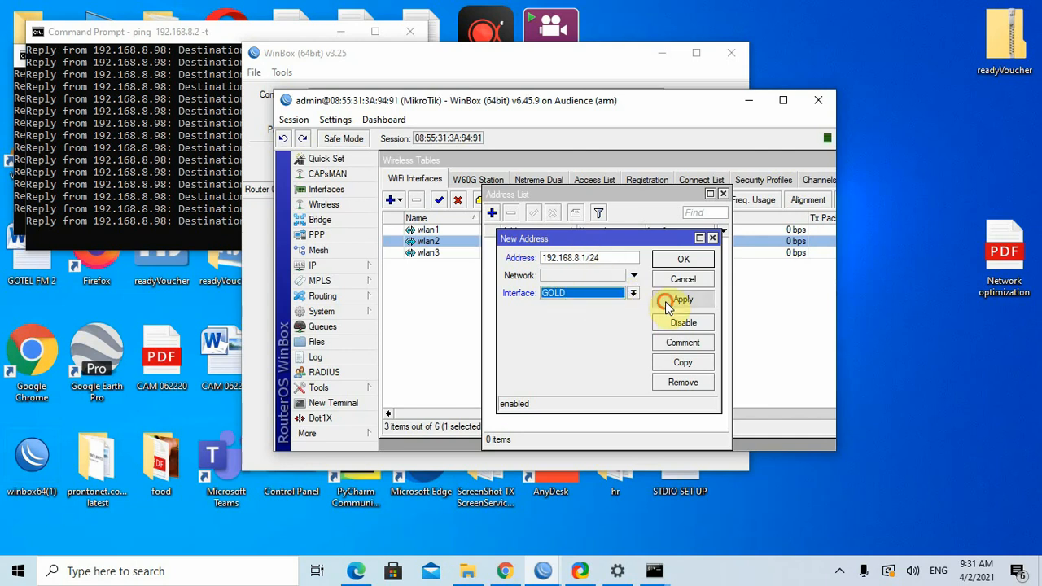
pyautogui.click(670, 260)
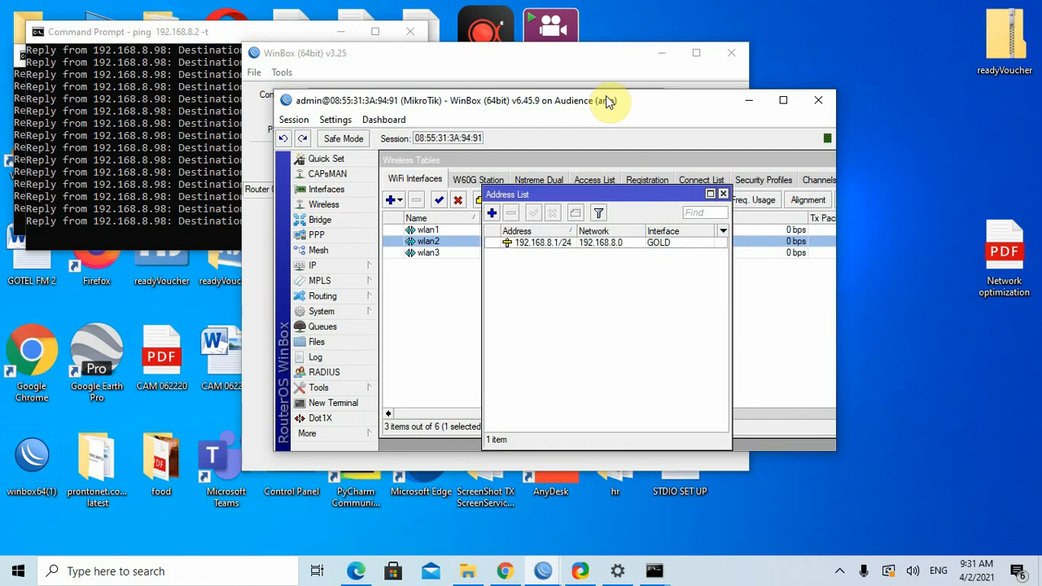
# Step: Separate the two Command Prompt windows to check the pings to 192.168.8.1 and 192.168.8.2, and return to WinBox
pyautogui.moveTo(134, 36); pyautogui.dragTo(111, 310)
pyautogui.click(159, 148)
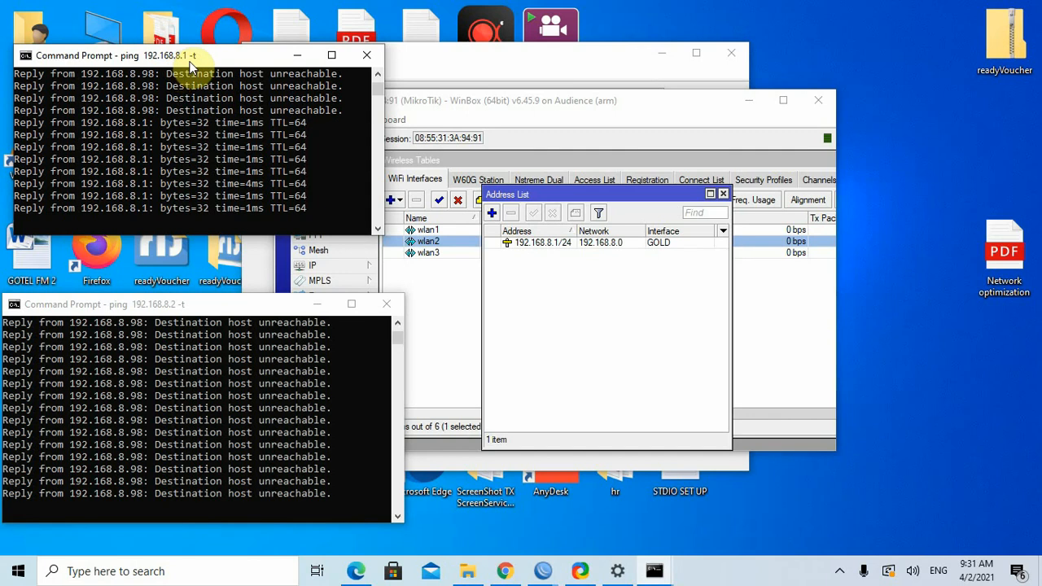
pyautogui.click(664, 215)
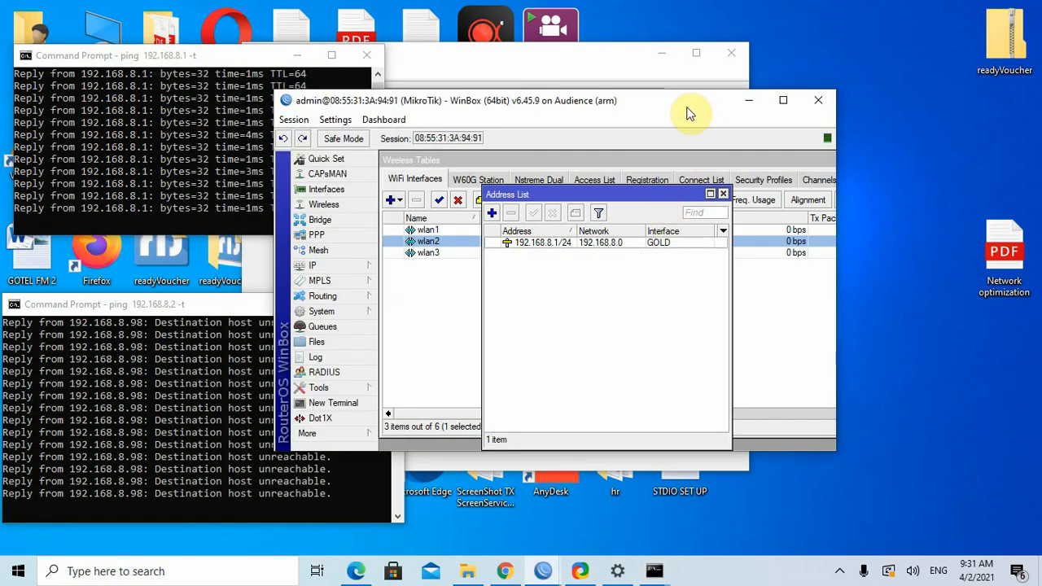
# Step: End the current router session and connect as admin to the neighbor router with MAC address 08:55:31:3A:83:FE
pyautogui.click(818, 109)
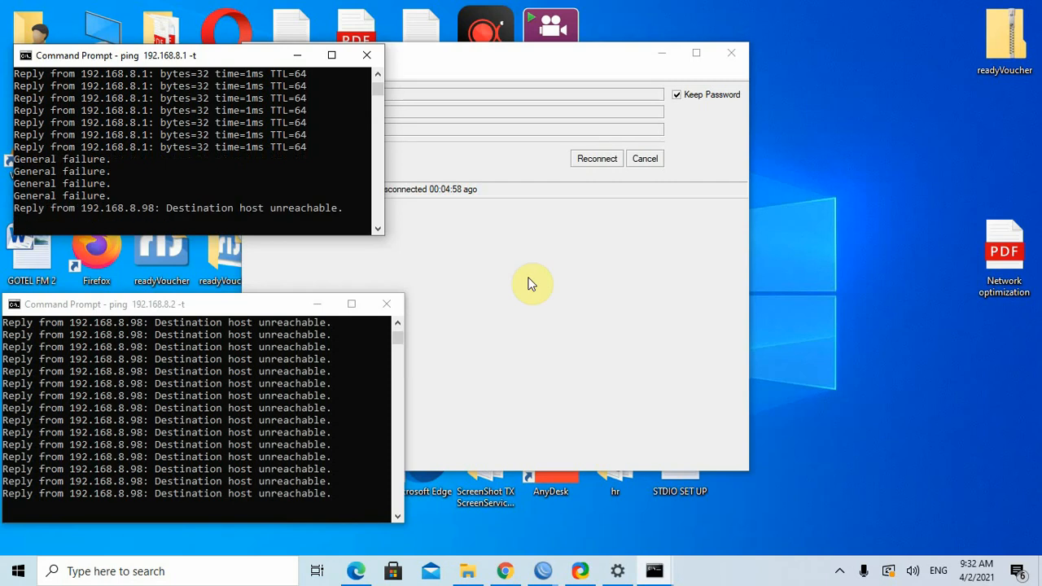
pyautogui.click(644, 164)
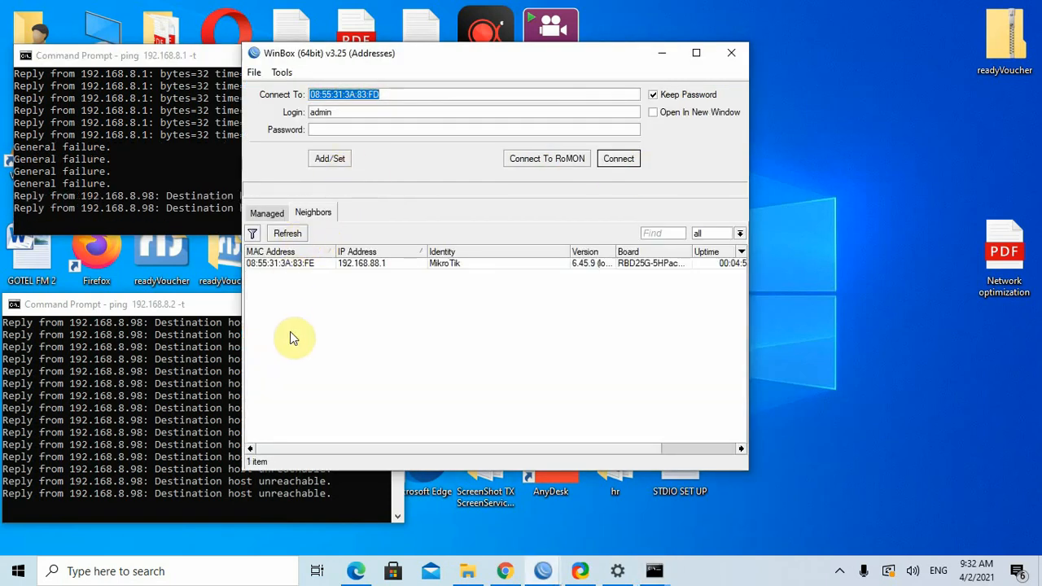
pyautogui.click(299, 265)
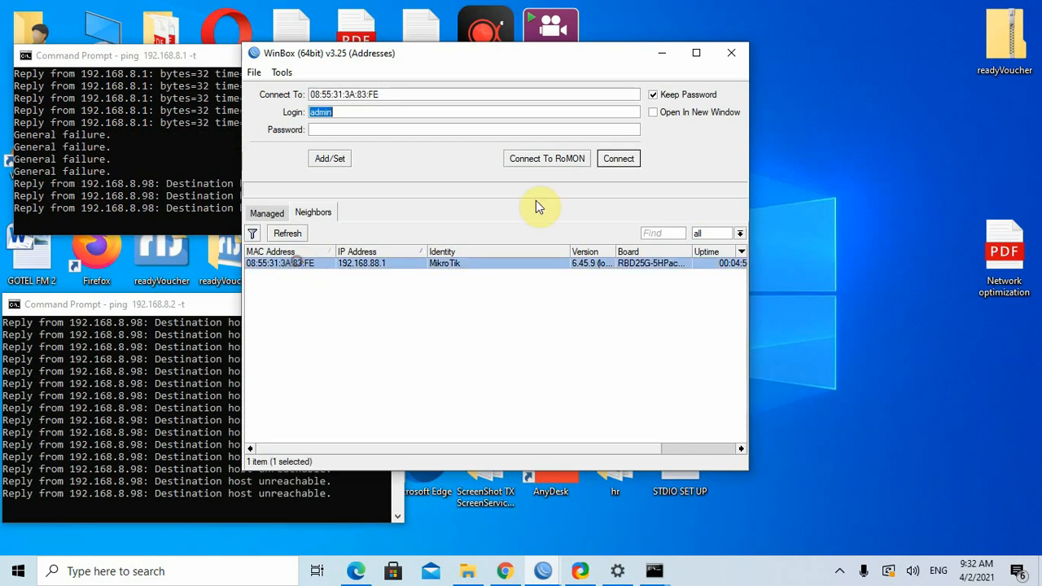
pyautogui.click(612, 161)
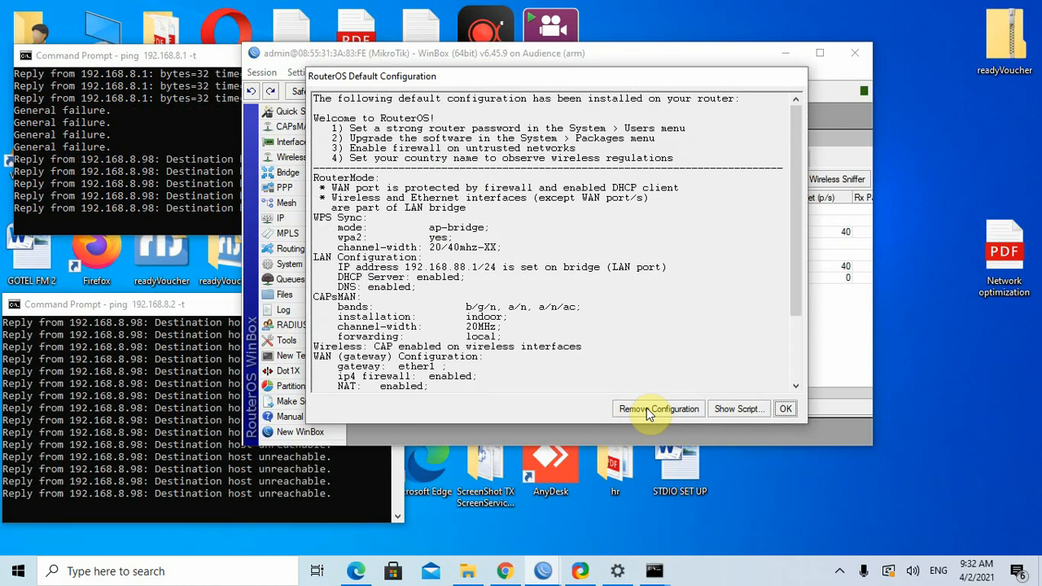
# Step: Remove the router's default configuration and reconnect to the same router
pyautogui.click(647, 408)
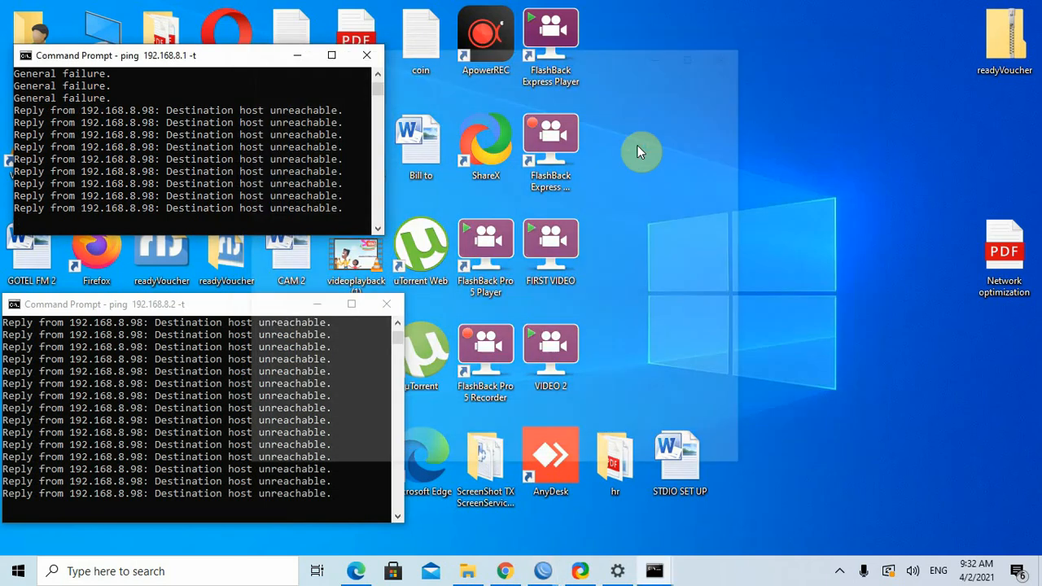
pyautogui.click(572, 164)
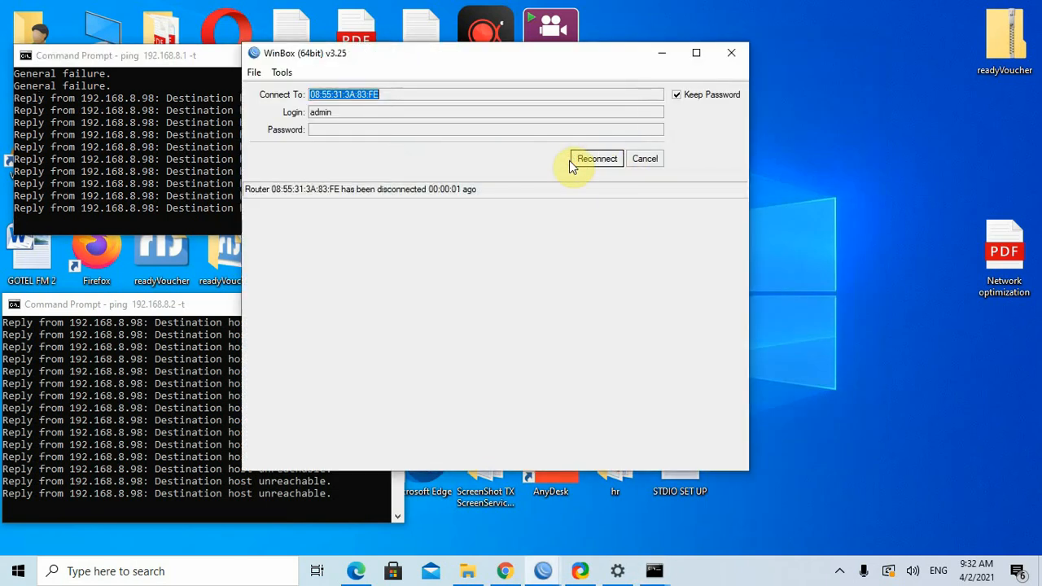
pyautogui.click(579, 163)
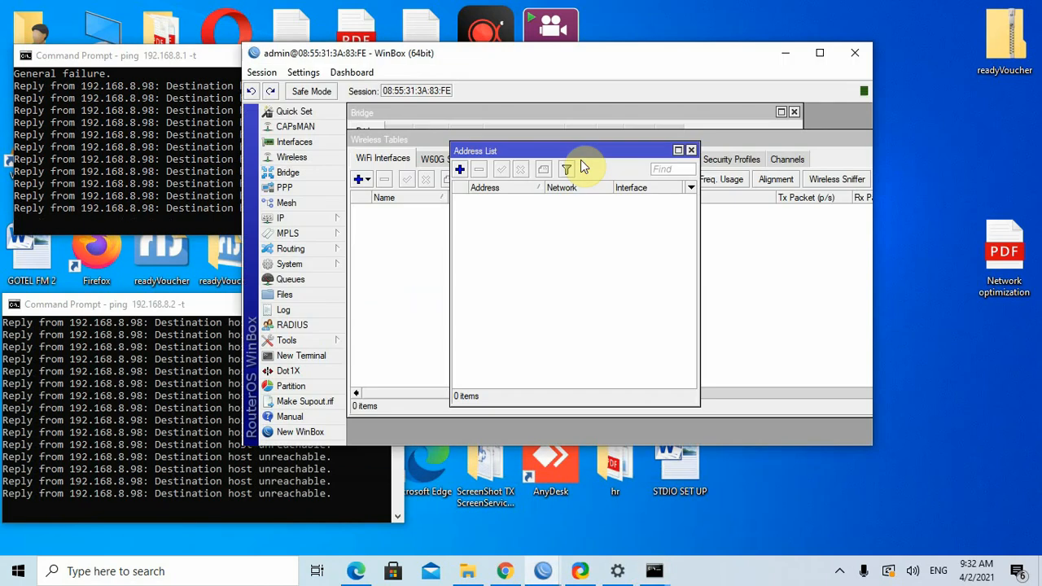
# Step: Close the address list and enable the wireless interfaces wlan1, wlan2 and wlan3
pyautogui.click(690, 151)
pyautogui.click(449, 223)
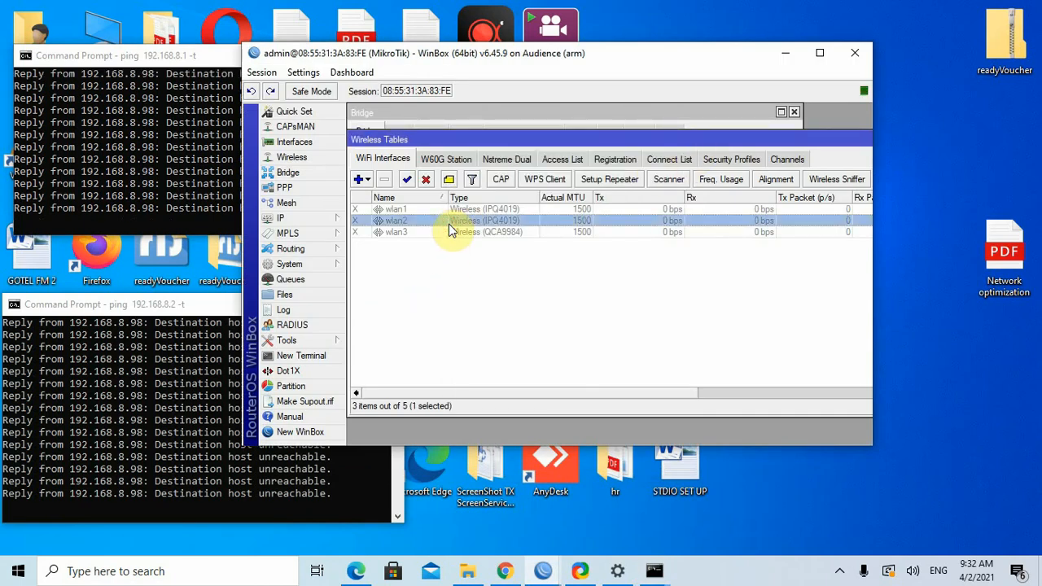
pyautogui.hotkey('ctrl', 'a')
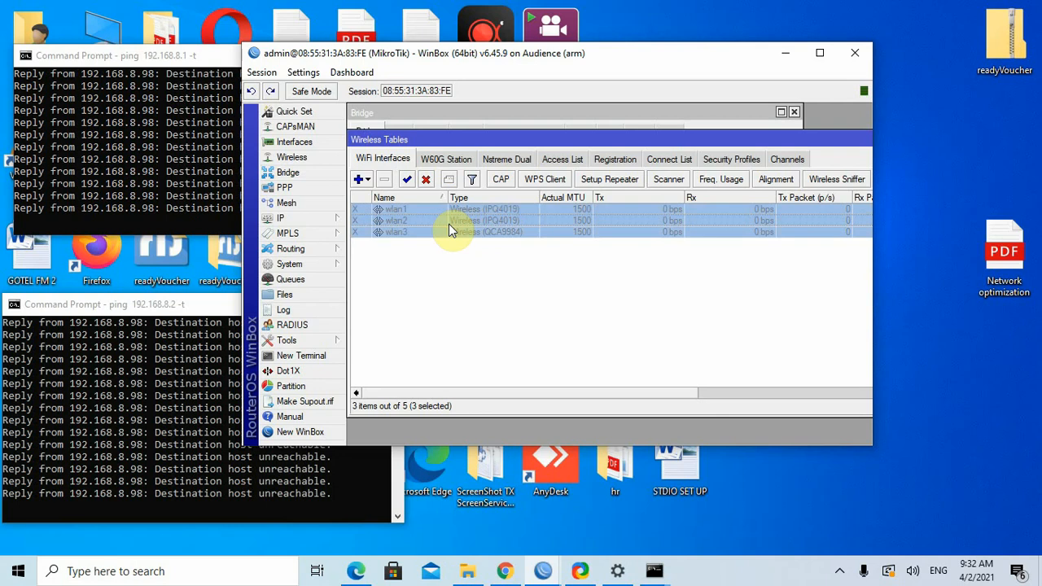
pyautogui.click(406, 180)
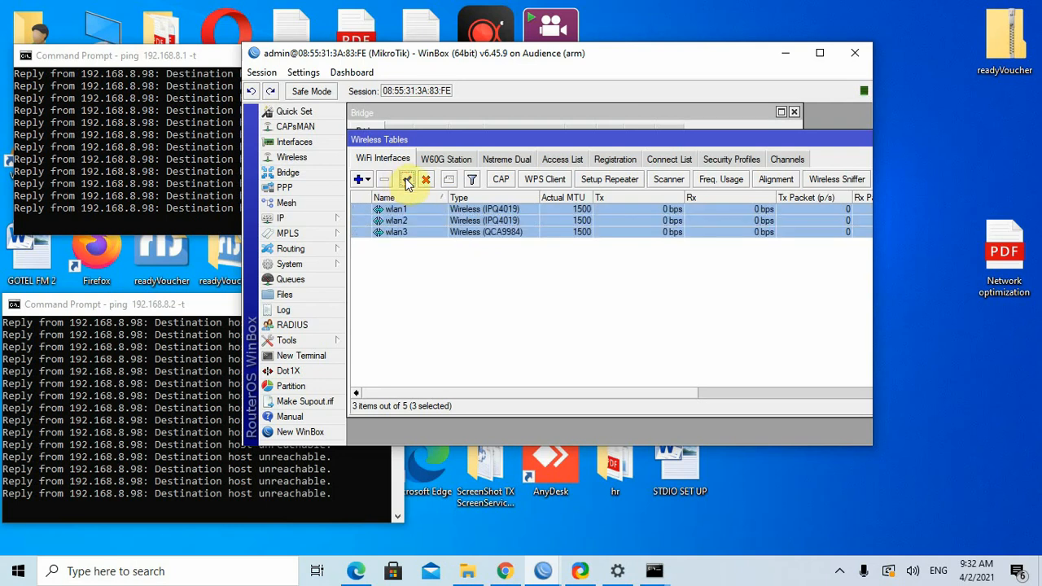
# Step: Create a mesh interface named SILVER with Mesh Portal enabled
pyautogui.click(316, 205)
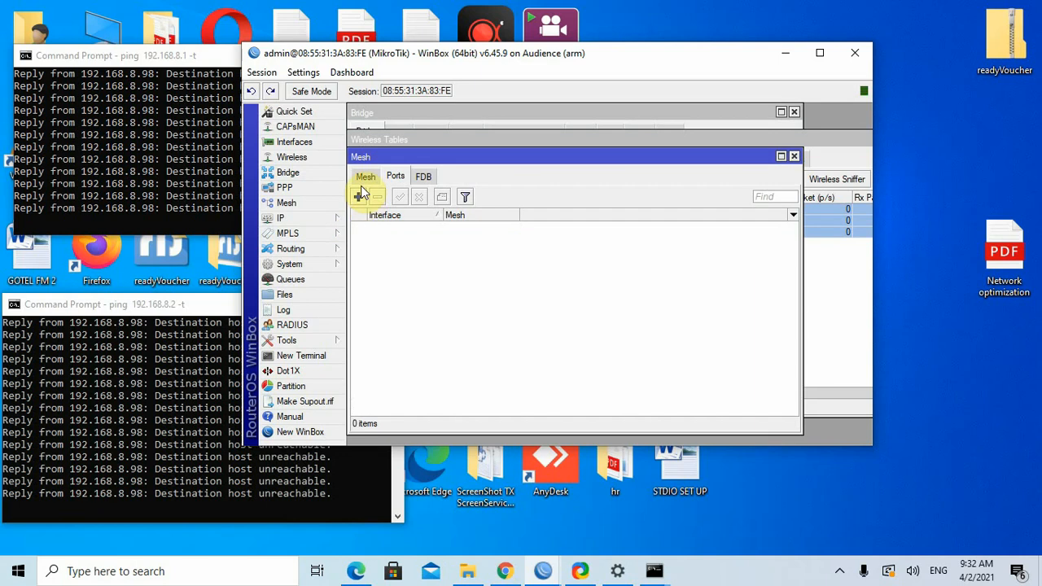
pyautogui.click(364, 177)
pyautogui.click(359, 196)
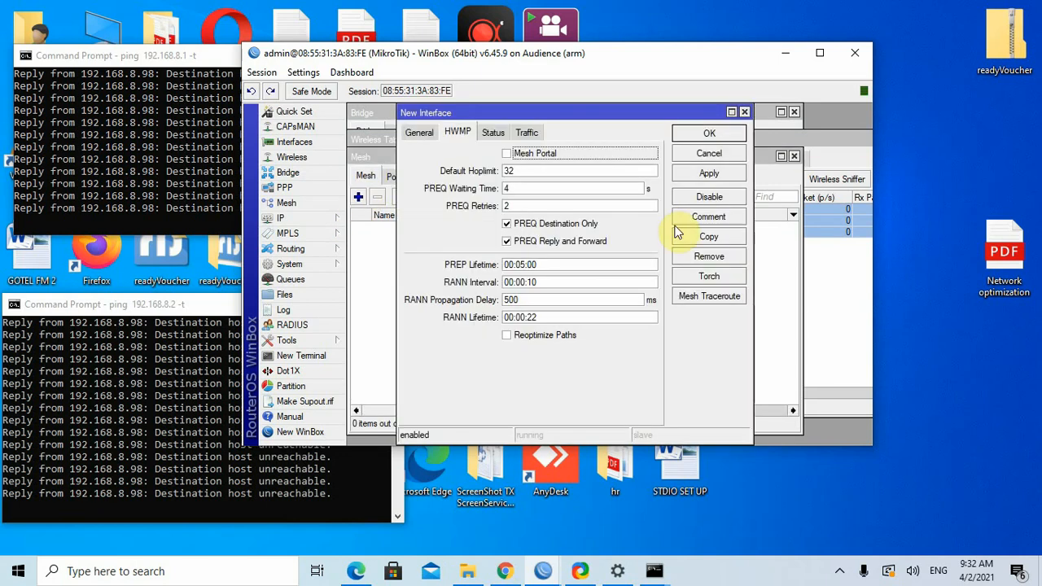
pyautogui.click(688, 180)
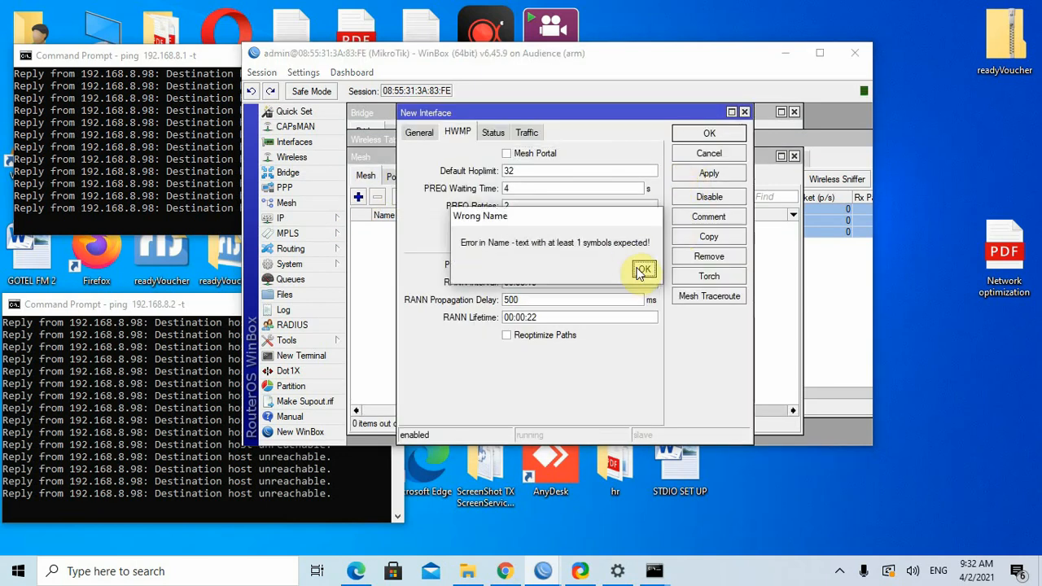
pyautogui.click(642, 270)
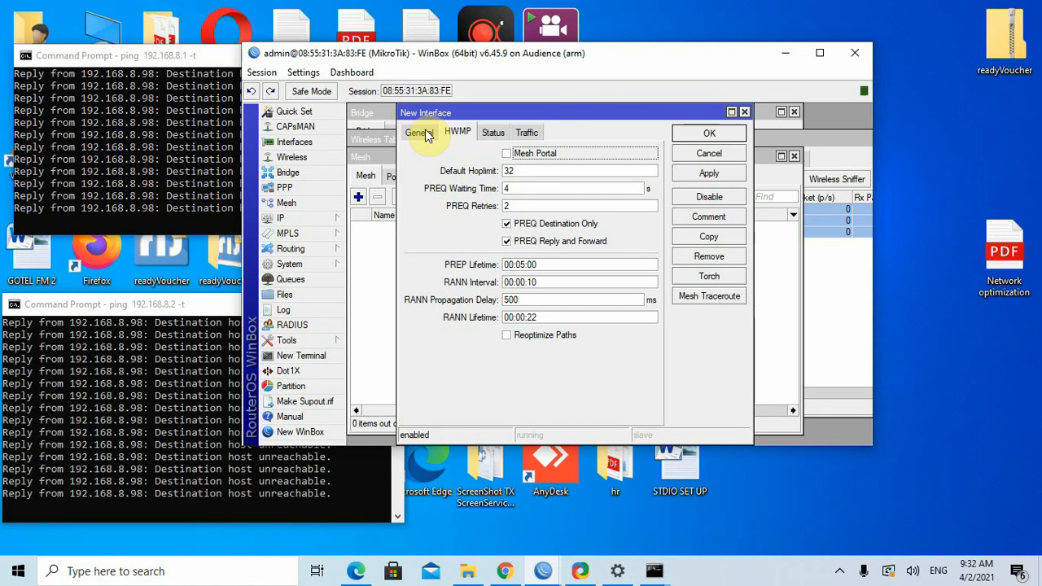
pyautogui.click(507, 154)
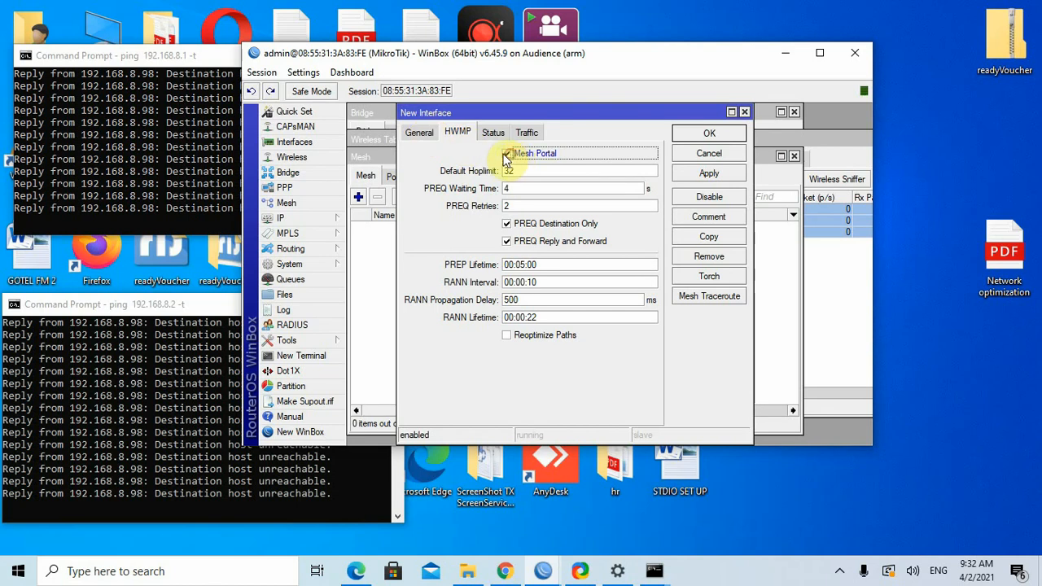
pyautogui.click(419, 133)
pyautogui.click(502, 154)
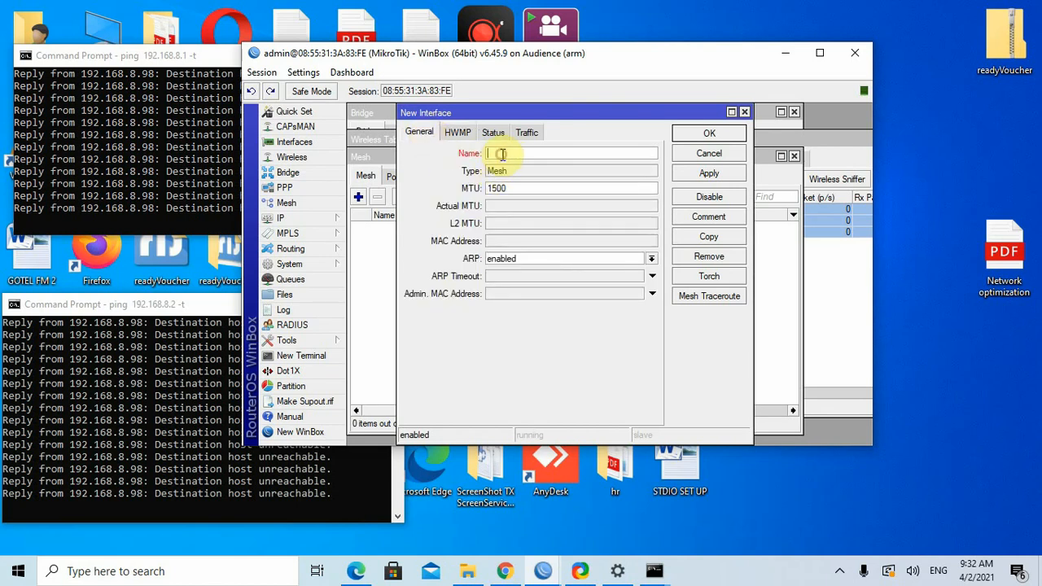
pyautogui.write('SILVER')
pyautogui.click(686, 177)
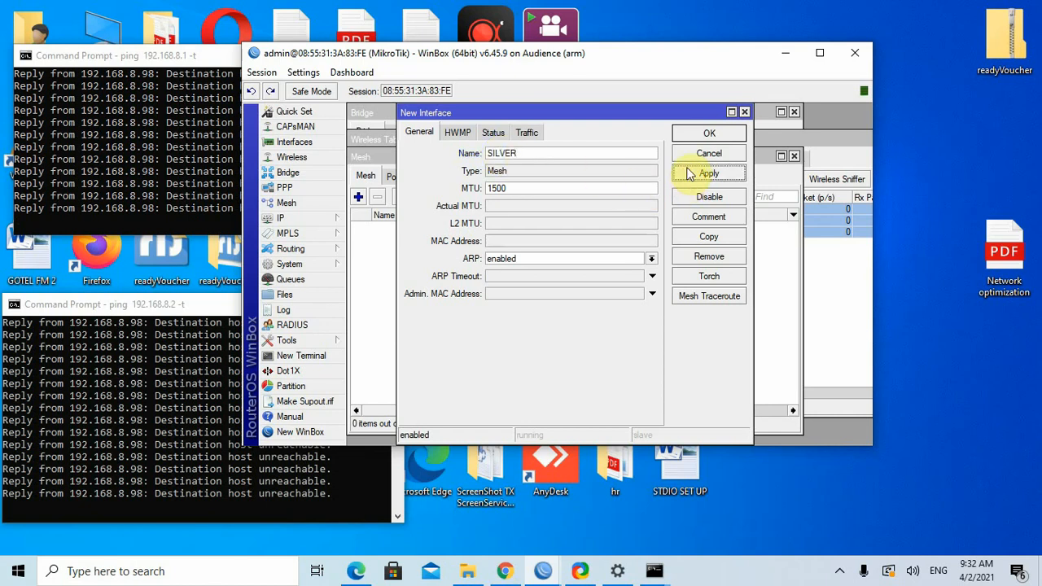
pyautogui.click(697, 139)
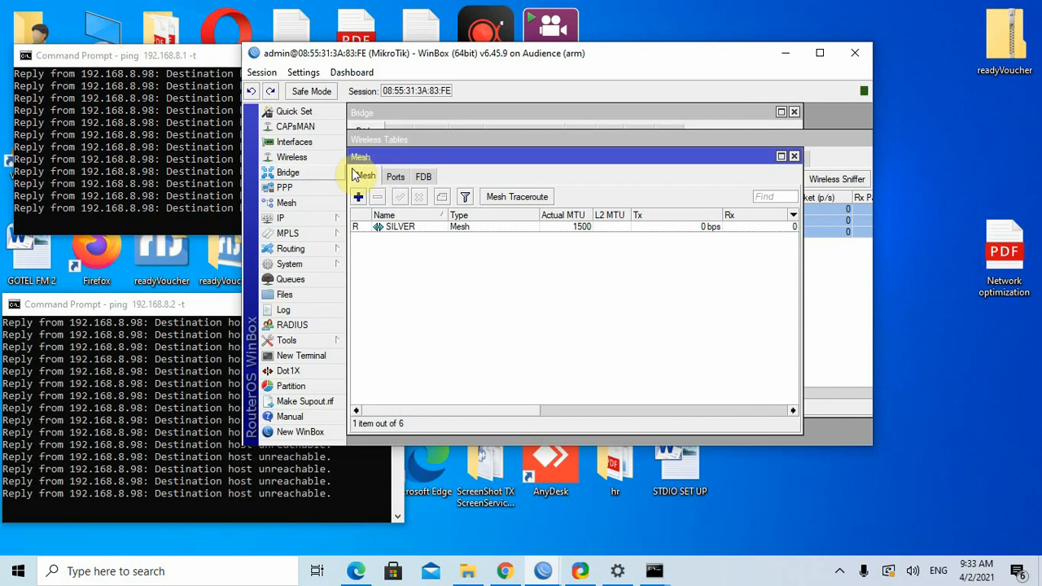
# Step: Add wlan1, ether1 and ether2 as mesh ports of SILVER, keeping the default port settings
pyautogui.click(395, 177)
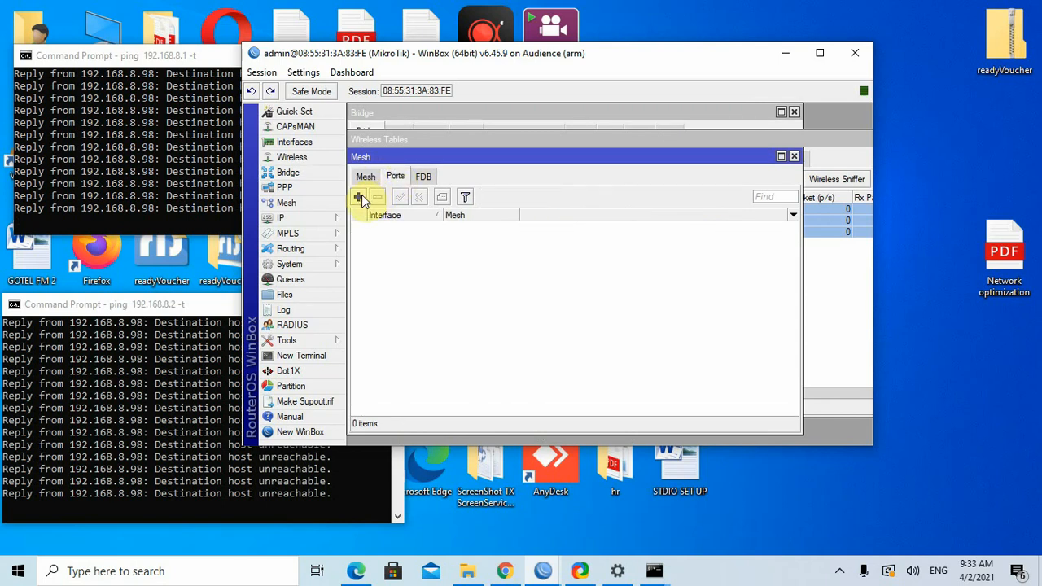
pyautogui.click(358, 197)
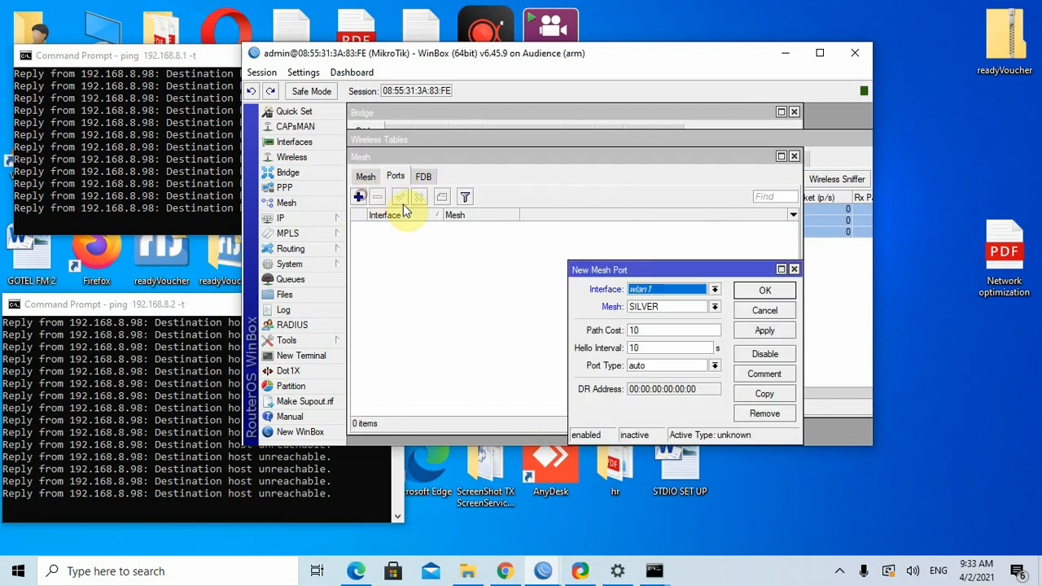
pyautogui.click(749, 296)
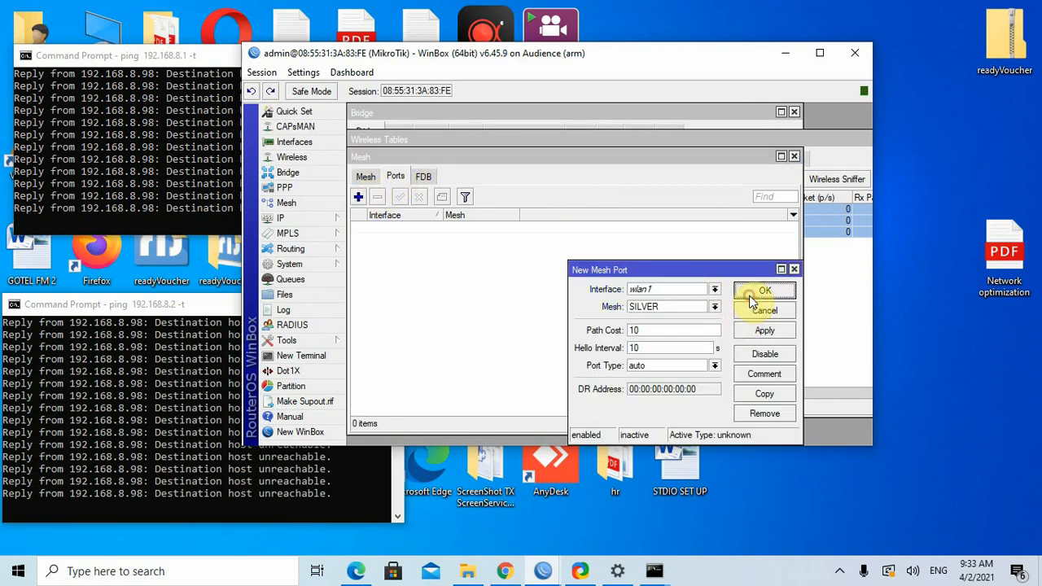
pyautogui.click(362, 197)
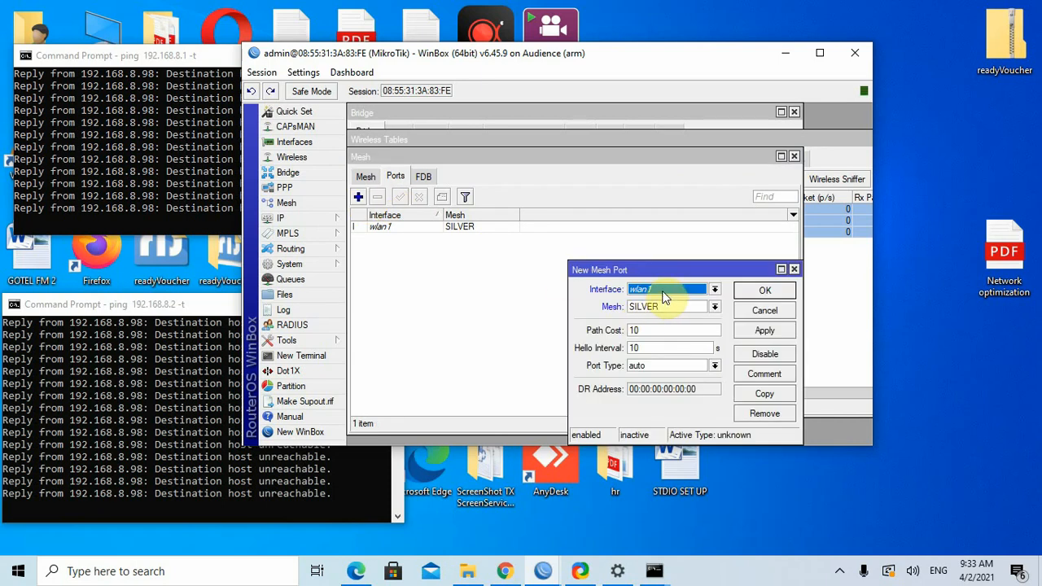
pyautogui.click(663, 292)
pyautogui.click(668, 302)
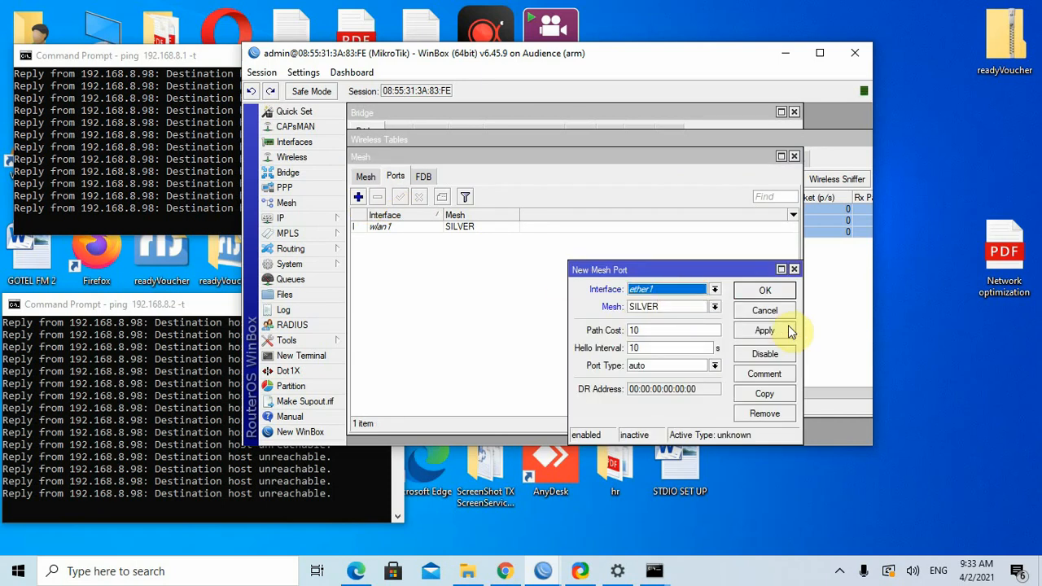
pyautogui.click(767, 291)
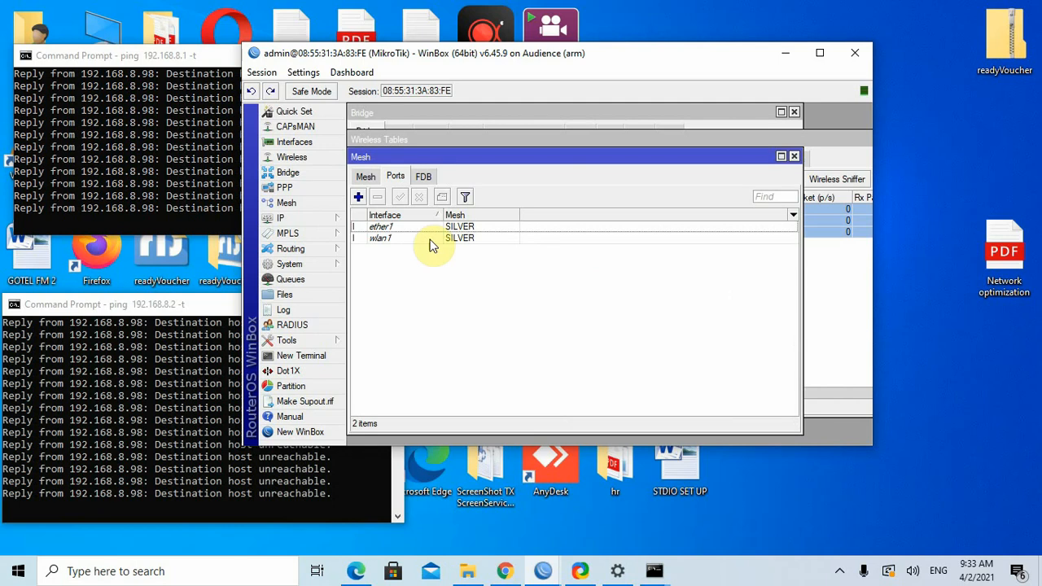
pyautogui.click(361, 200)
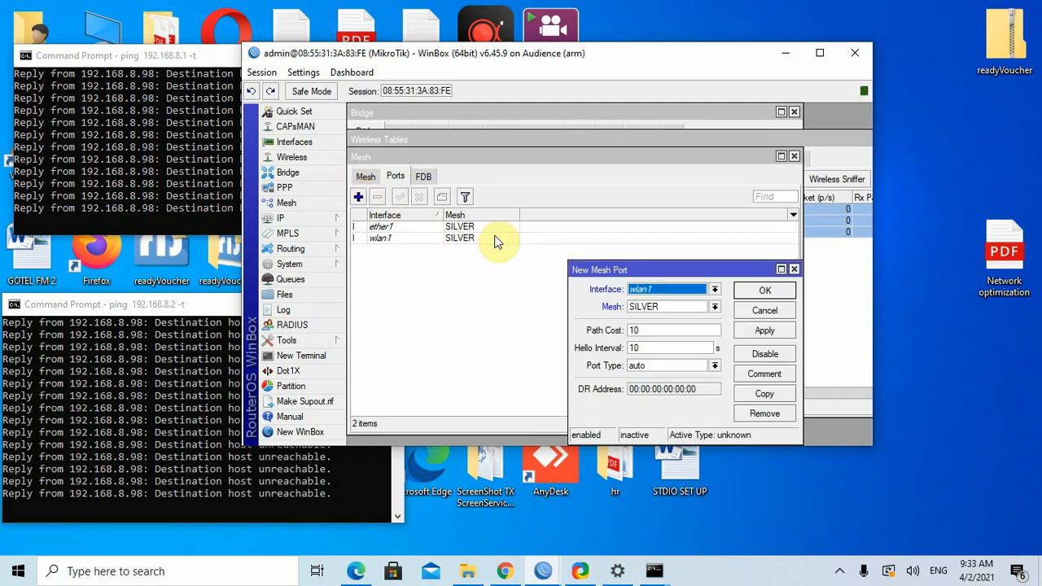
pyautogui.click(640, 292)
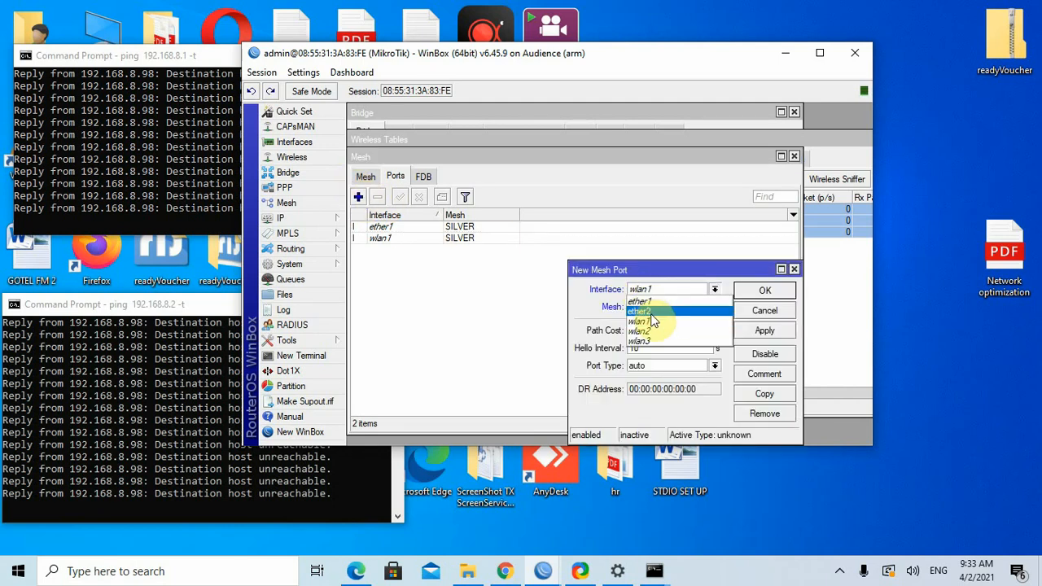
pyautogui.click(651, 313)
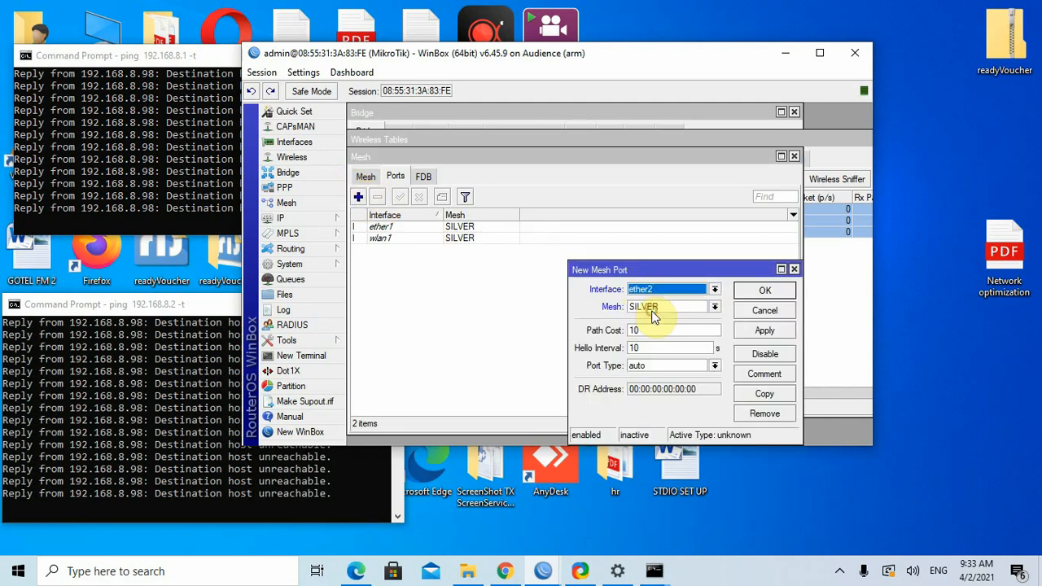
pyautogui.click(763, 293)
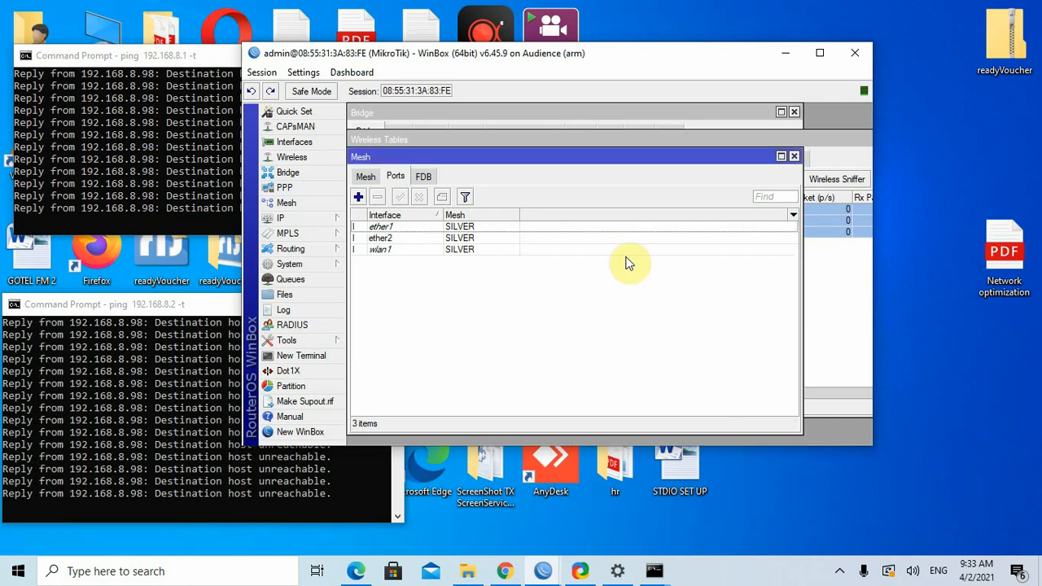
# Step: Add wlan2 and wlan3 as mesh ports of SILVER and close the mesh window
pyautogui.click(359, 199)
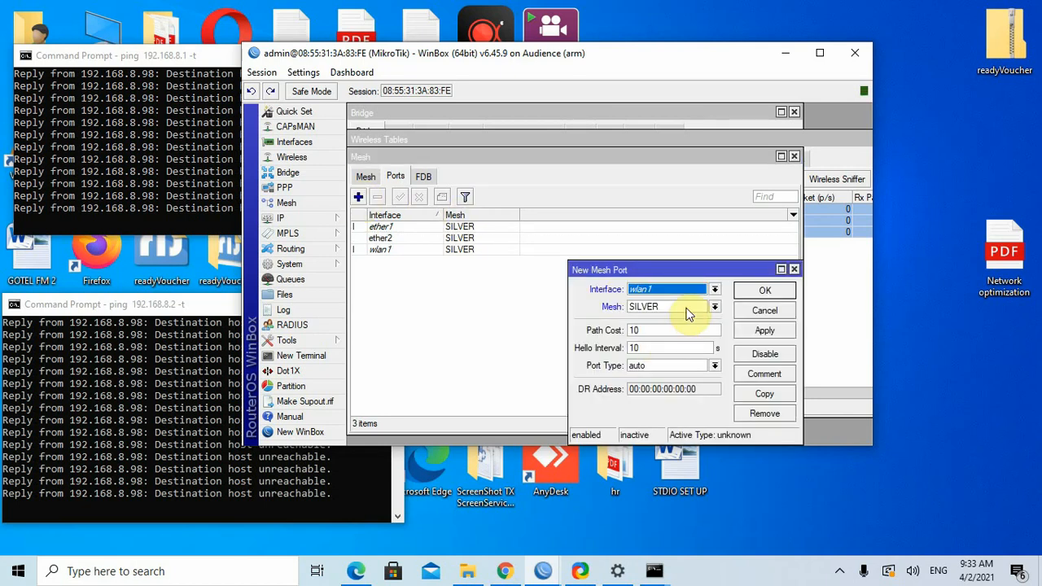
pyautogui.click(714, 290)
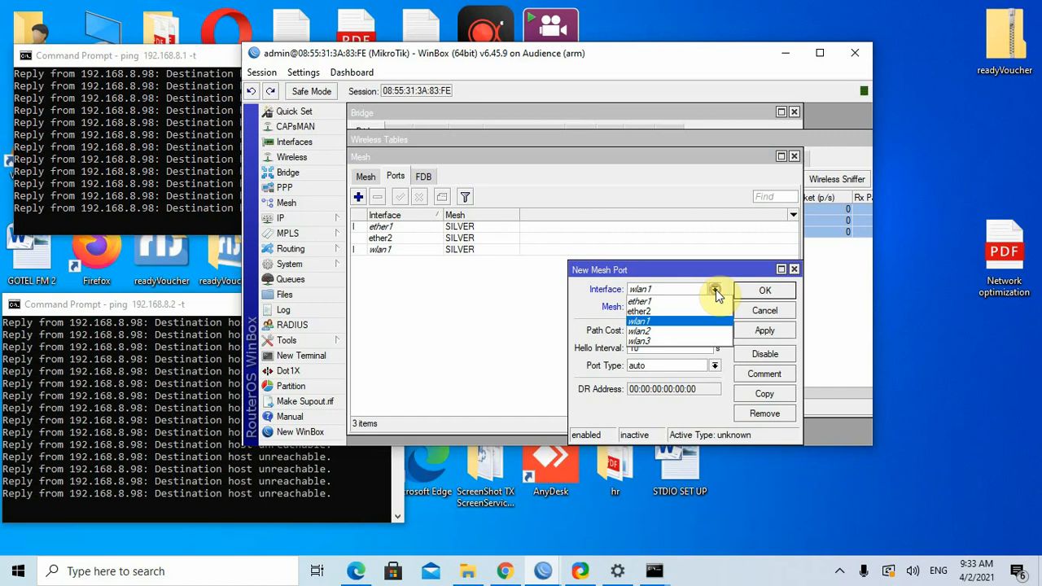
pyautogui.click(682, 334)
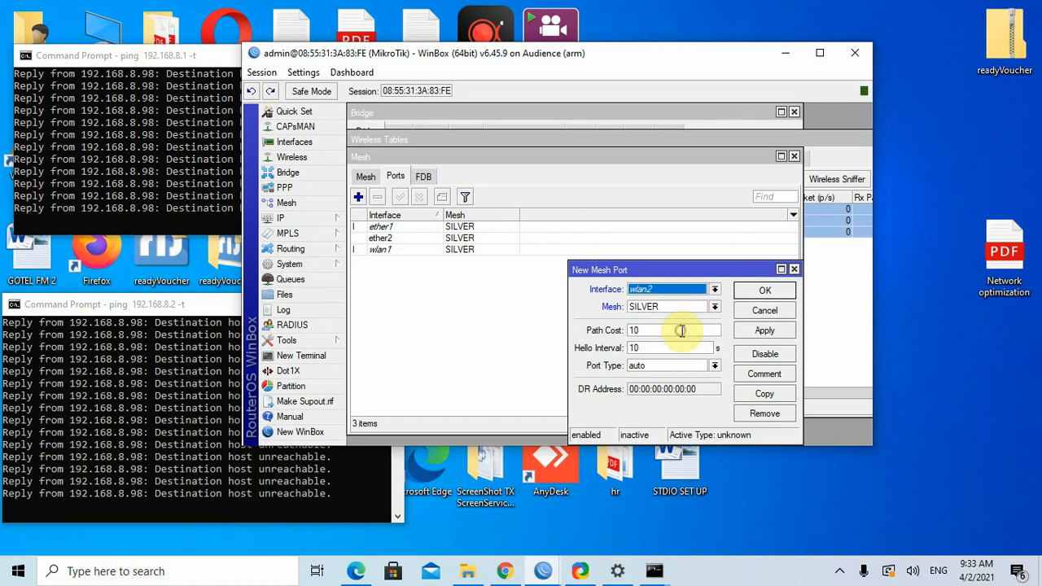
pyautogui.click(765, 290)
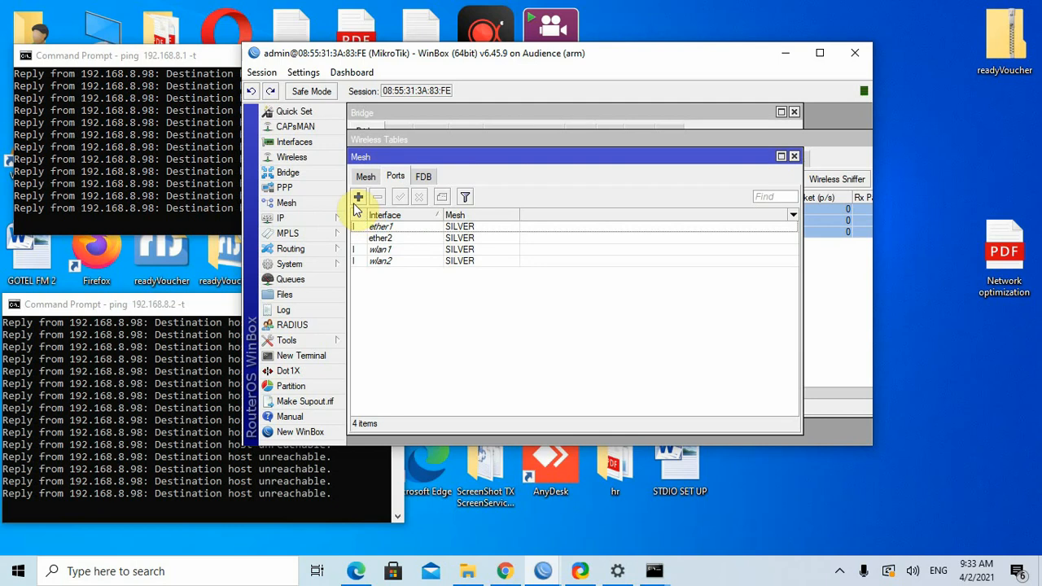
pyautogui.click(358, 197)
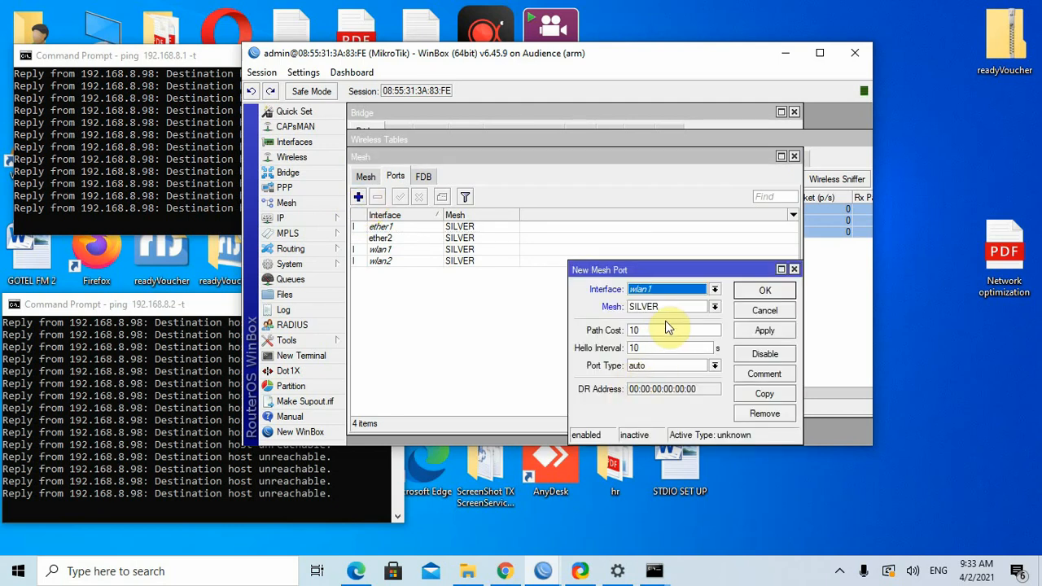
pyautogui.click(688, 291)
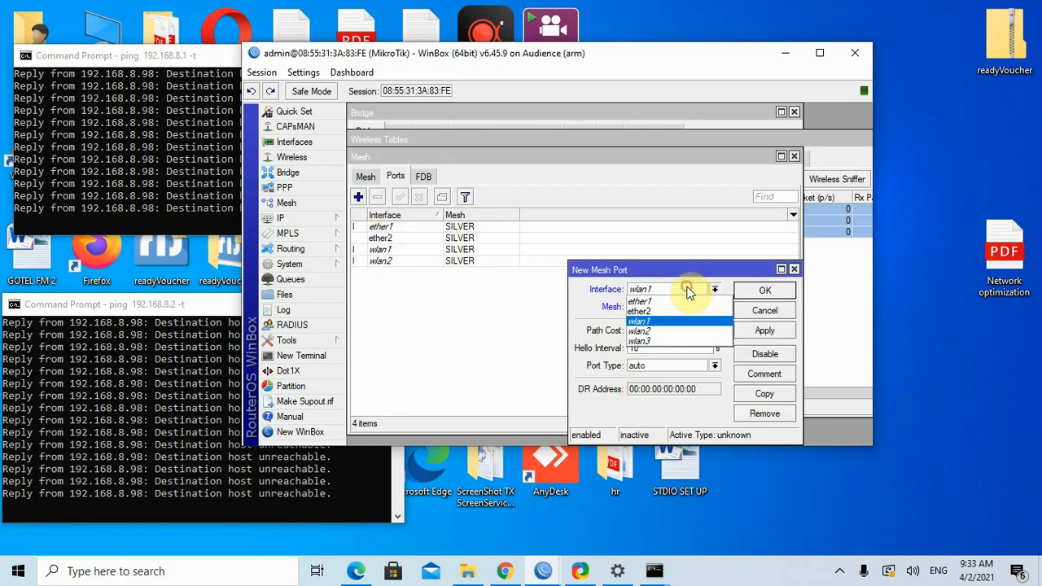
pyautogui.click(687, 342)
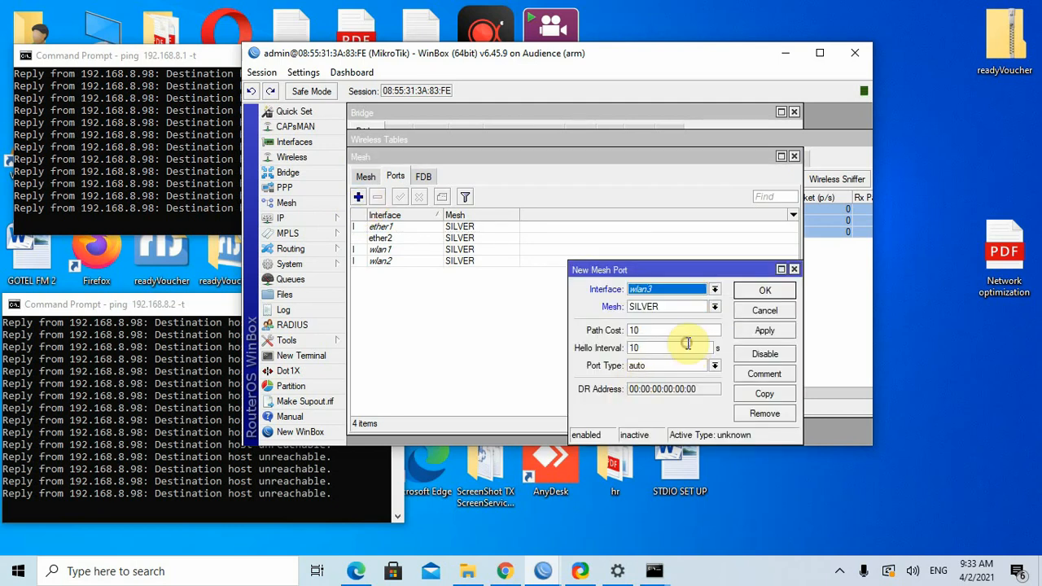
pyautogui.click(749, 295)
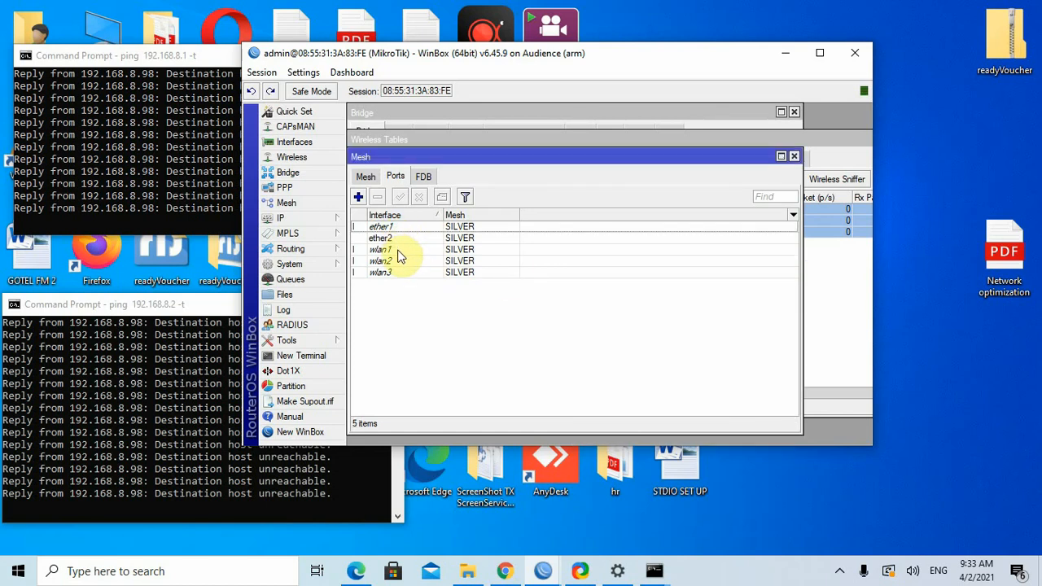
pyautogui.click(795, 157)
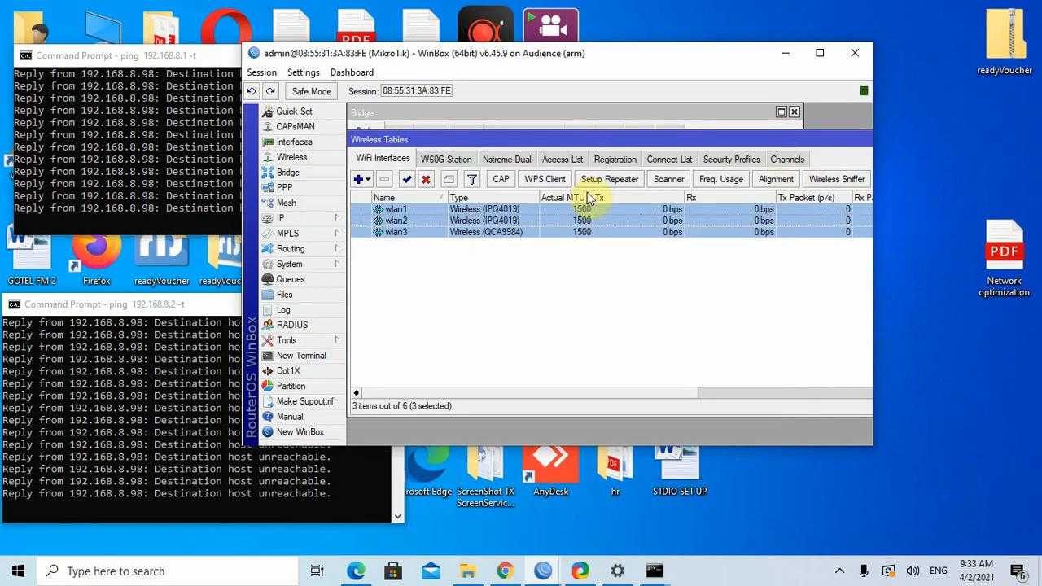
# Step: Set the WDS mode of wlan2 to dynamic mesh with SILVER as its WDS default bridge, and apply
pyautogui.doubleClick(469, 222)
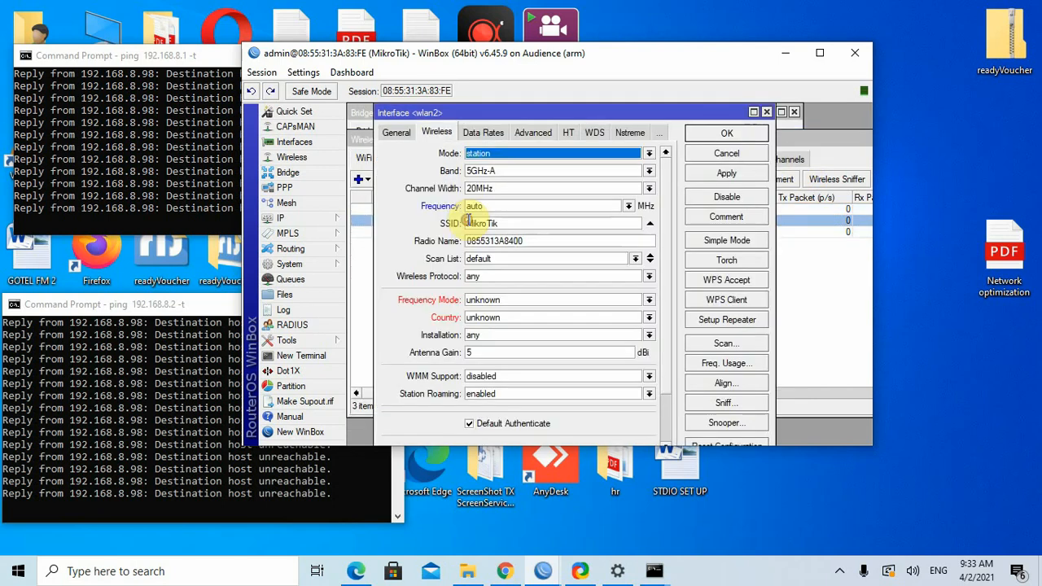
pyautogui.click(598, 133)
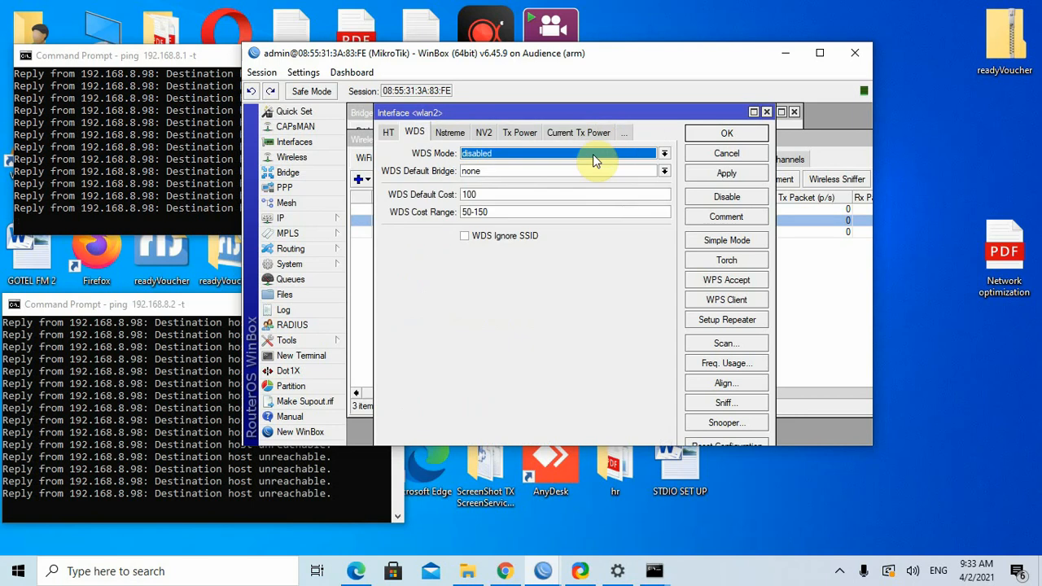
pyautogui.click(563, 153)
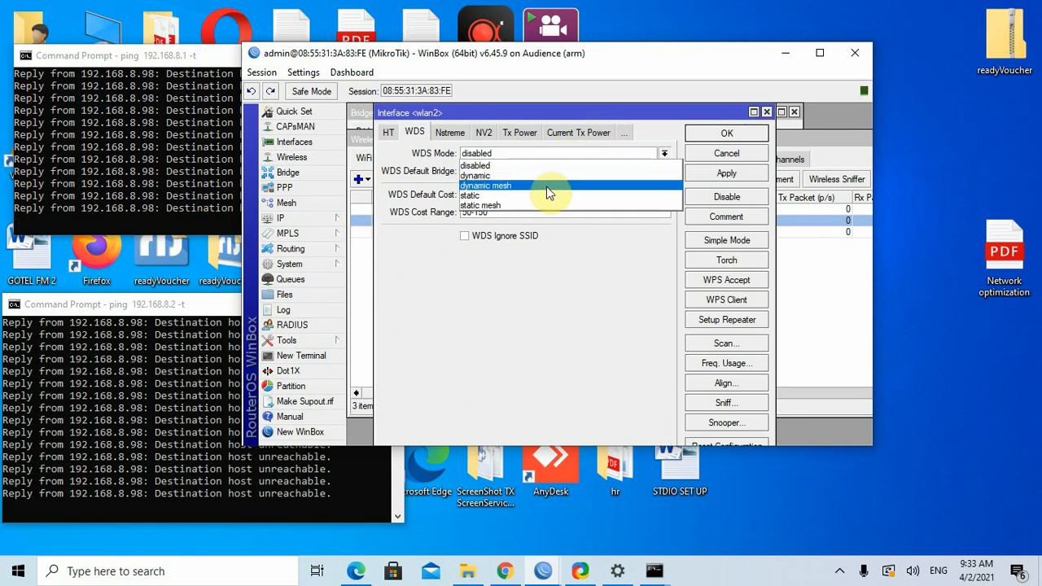
pyautogui.click(546, 187)
pyautogui.click(555, 169)
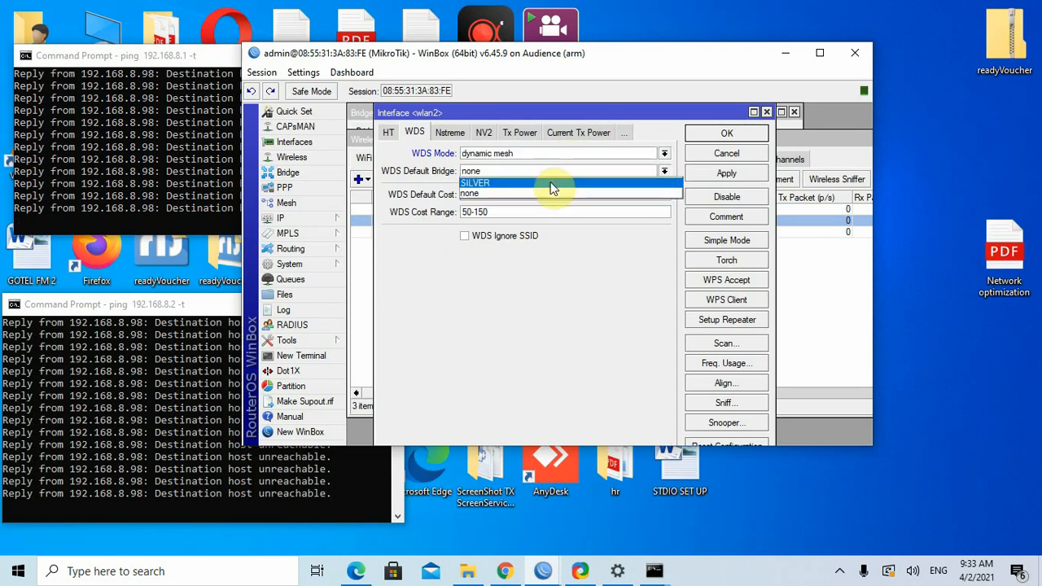
pyautogui.click(552, 192)
pyautogui.click(713, 177)
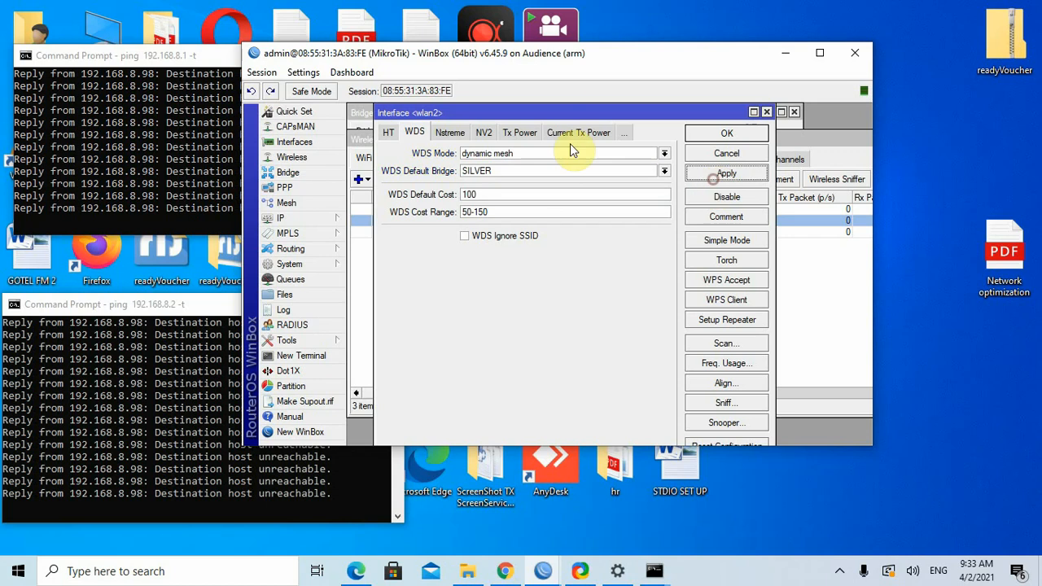
# Step: Change the wireless mode of wlan2 to ap bridge
pyautogui.click(390, 133)
pyautogui.click(392, 134)
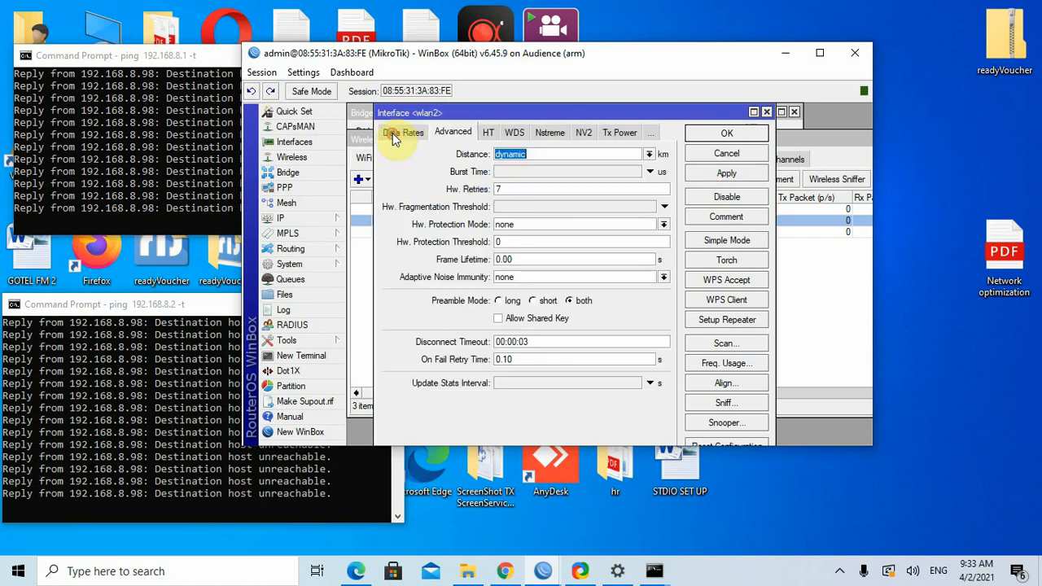
pyautogui.click(392, 135)
pyautogui.click(392, 134)
pyautogui.click(479, 155)
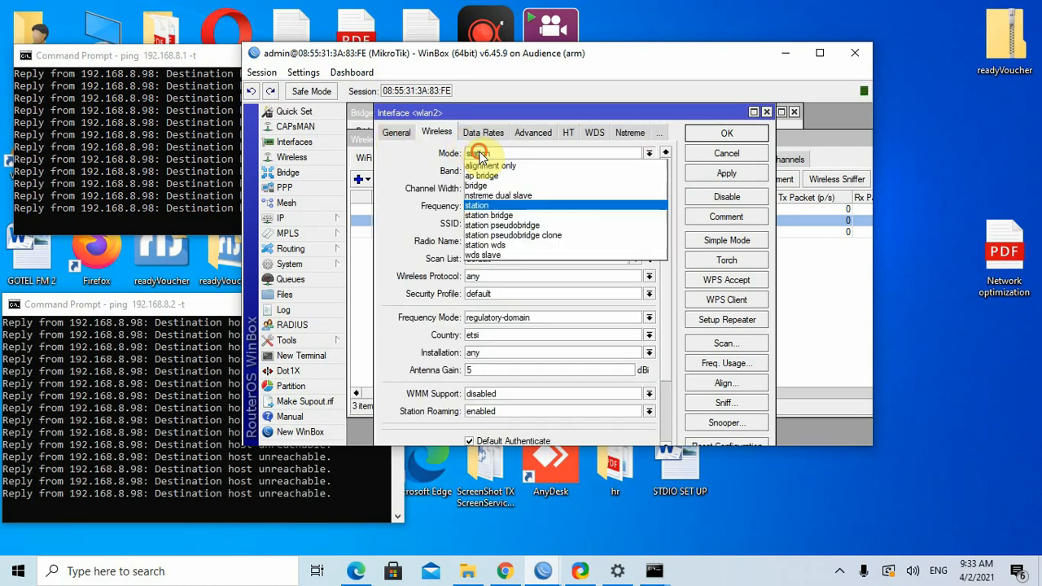
pyautogui.click(503, 177)
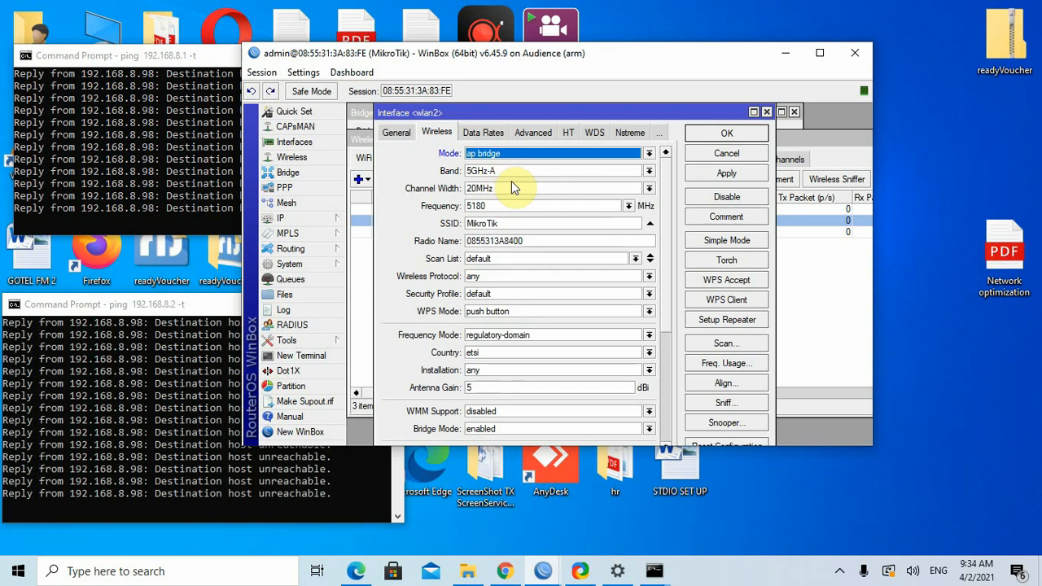
# Step: Set the SSID of wlan2 to PRONTONET and its radio name to RADIO B, and save the interface settings
pyautogui.doubleClick(497, 222)
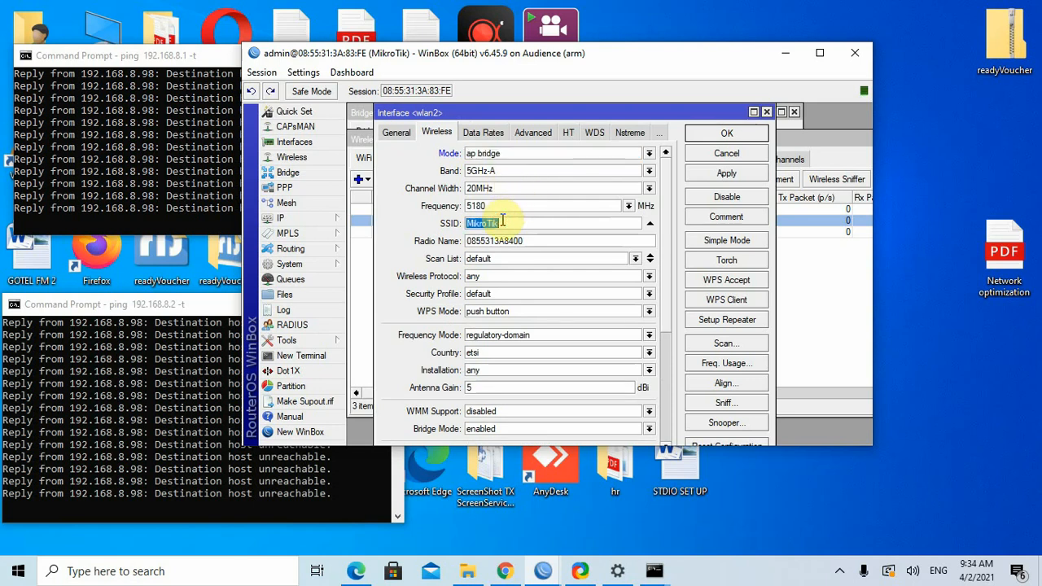
pyautogui.write('PRONTONET')
pyautogui.doubleClick(509, 238)
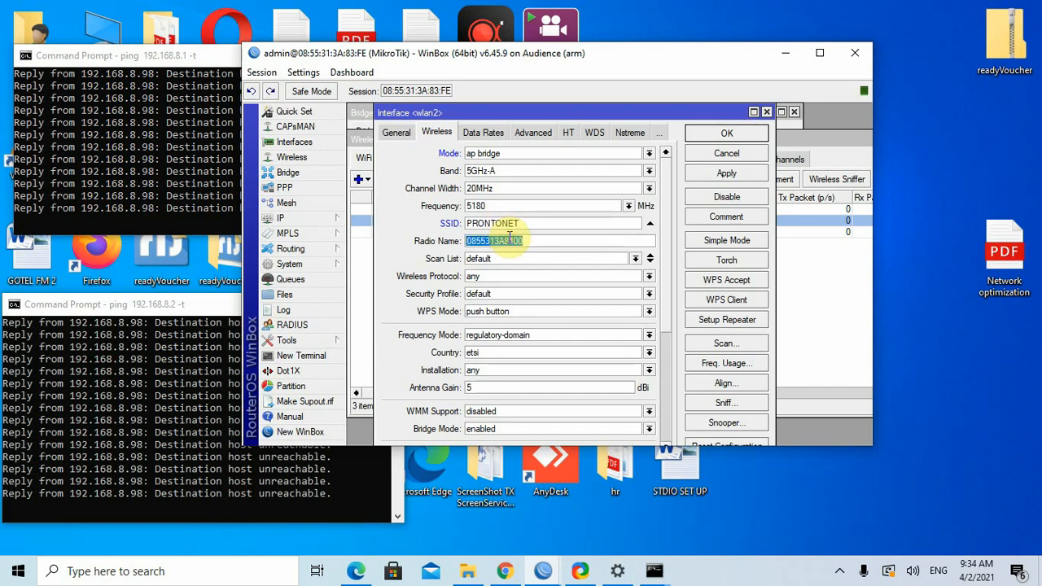
pyautogui.write('RADIO B')
pyautogui.click(728, 172)
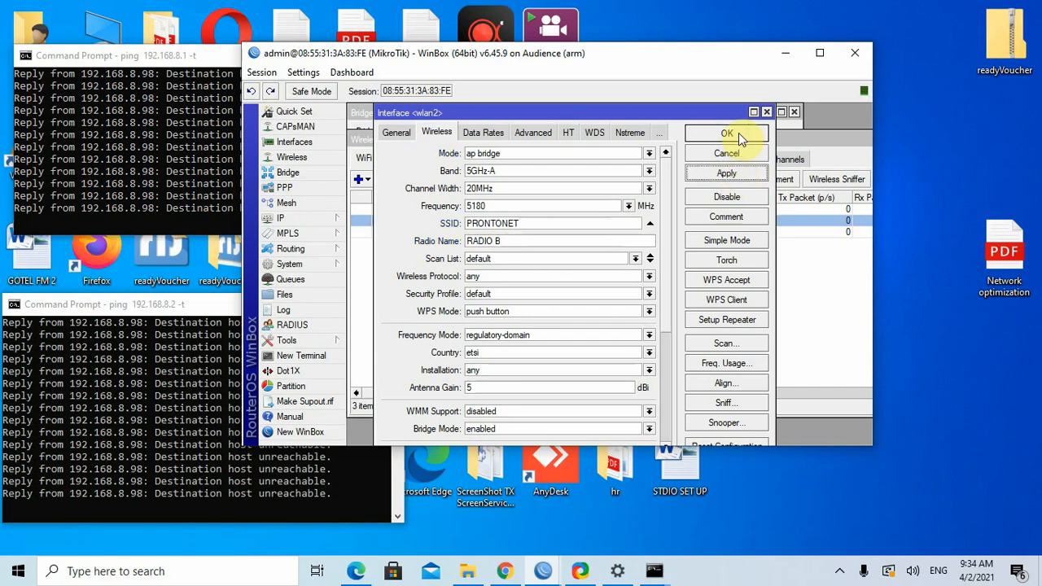
pyautogui.click(727, 133)
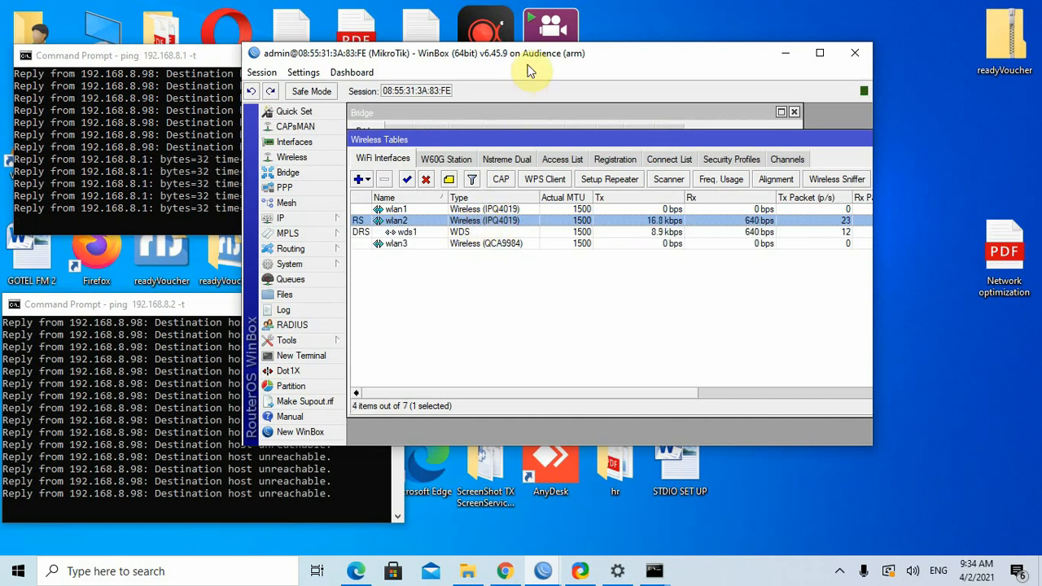
# Step: Move the WinBox window clear of the ping windows and add the IP address 192.168.8.2/24 on the SILVER interface
pyautogui.moveTo(527, 70); pyautogui.dragTo(668, 51)
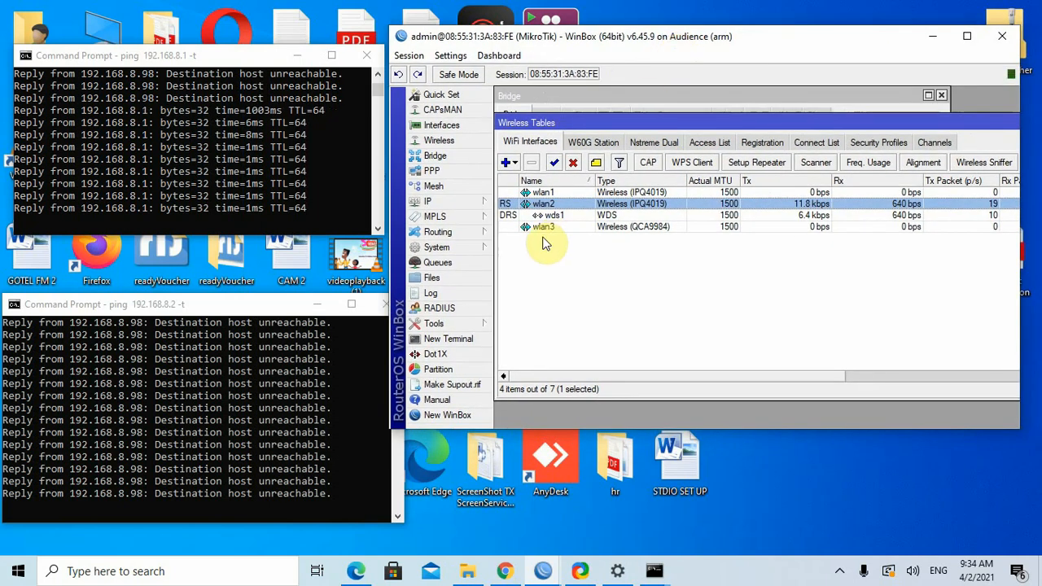
pyautogui.click(484, 202)
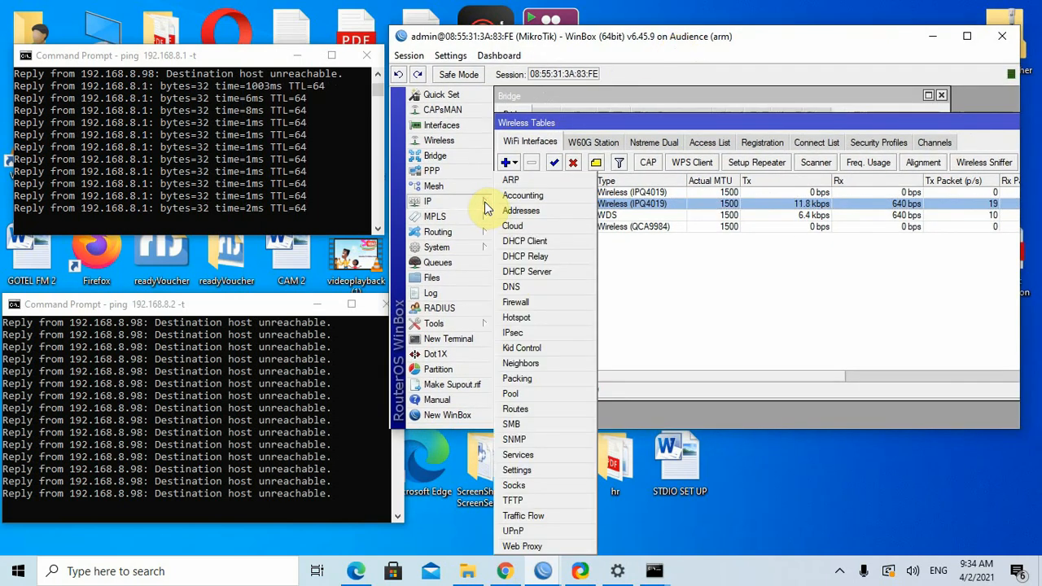
pyautogui.click(523, 213)
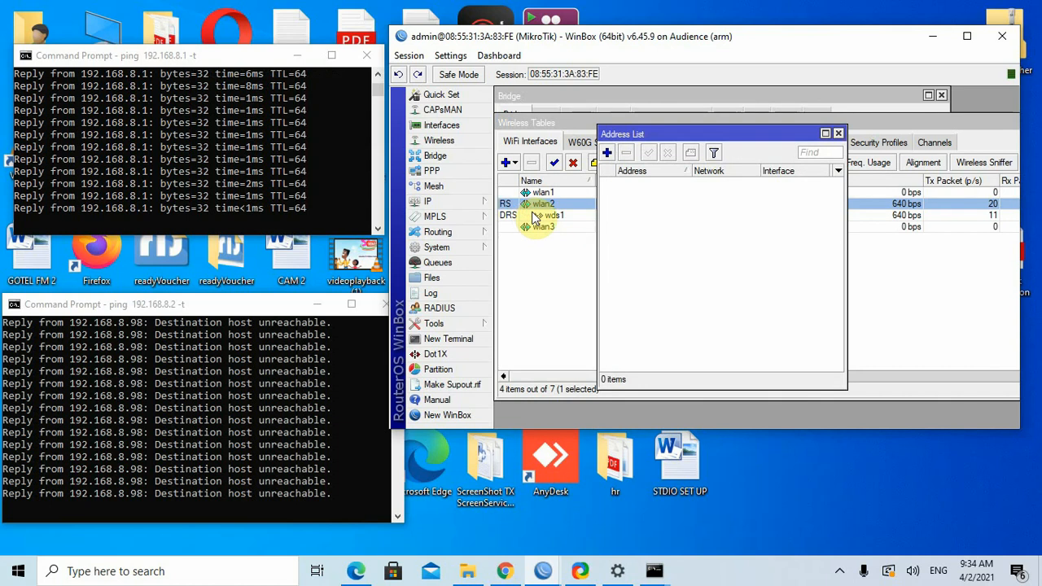
pyautogui.click(606, 152)
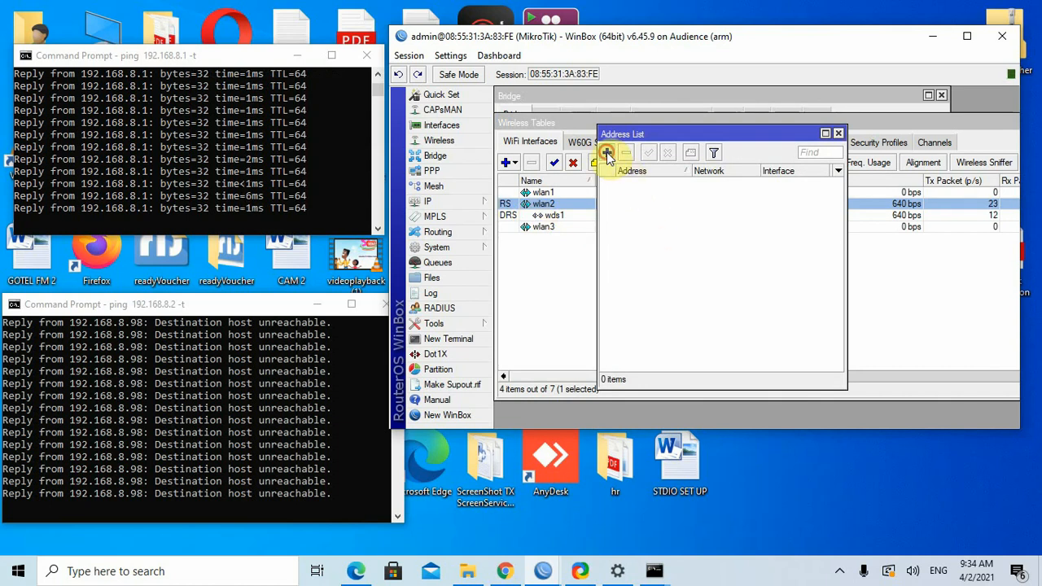
pyautogui.press('BackSpace')
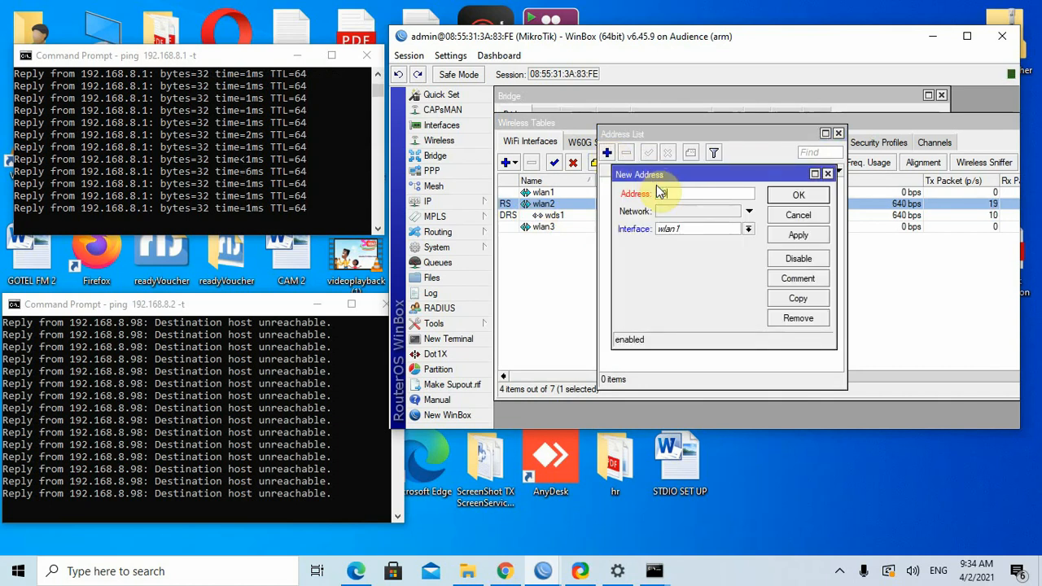
pyautogui.write('192.168')
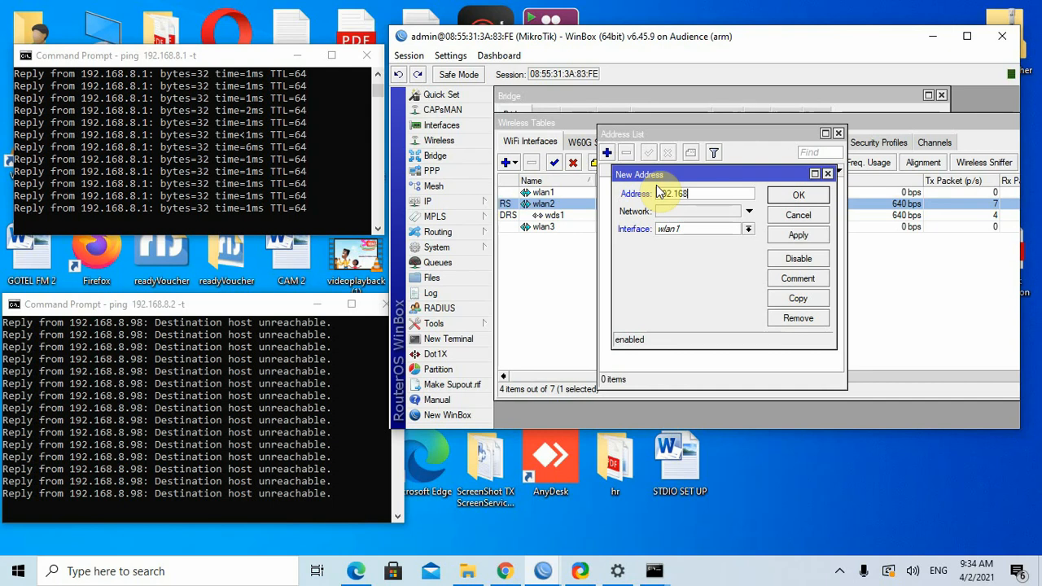
pyautogui.write('.8.2/24')
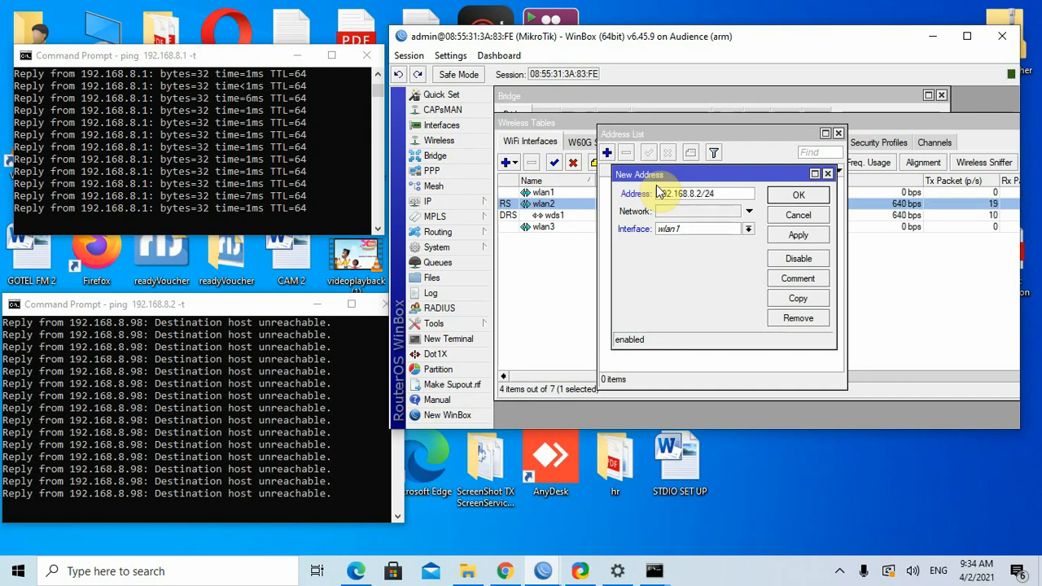
pyautogui.click(750, 232)
pyautogui.click(722, 240)
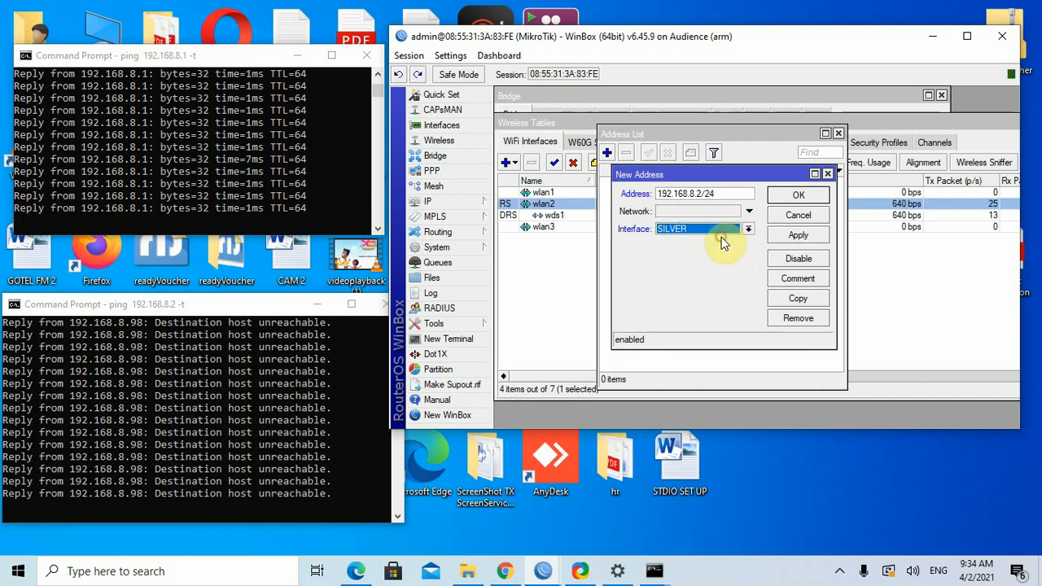
pyautogui.click(783, 235)
pyautogui.click(796, 197)
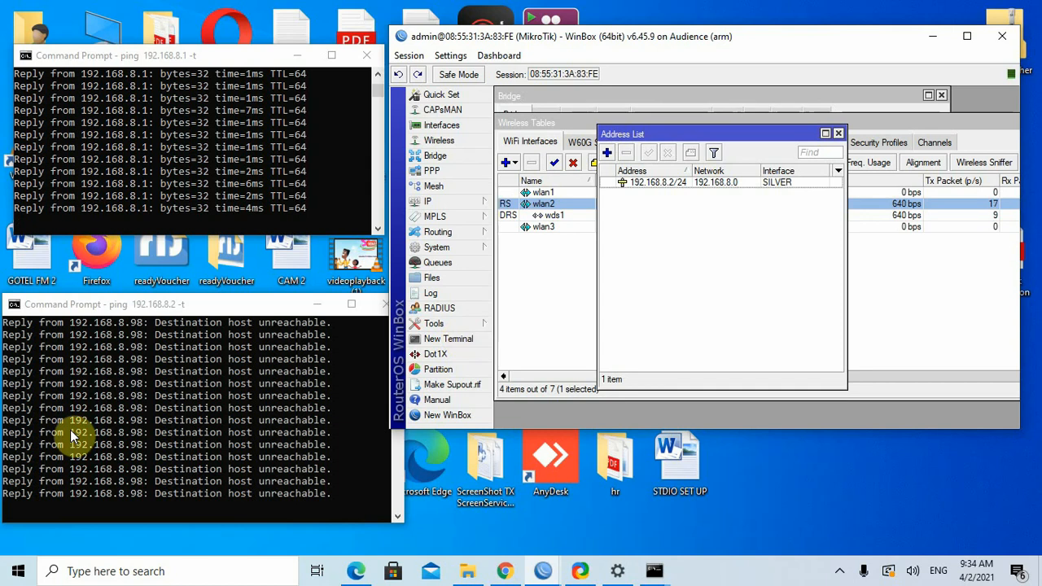
# Step: Switch to the Command Prompt windows and check the ping replies from 192.168.8.2 and 192.168.8.1
pyautogui.click(130, 413)
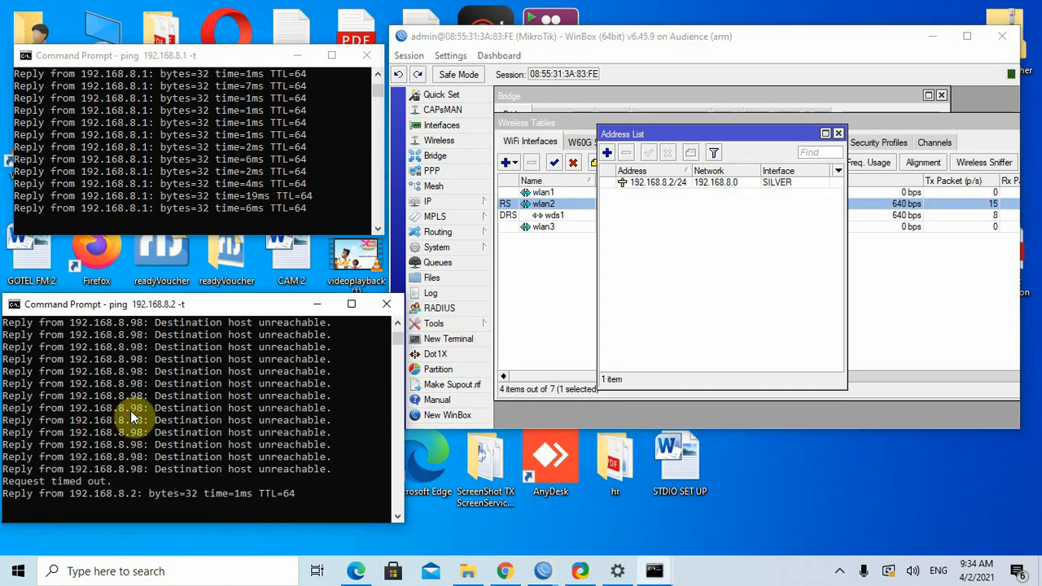
pyautogui.click(206, 99)
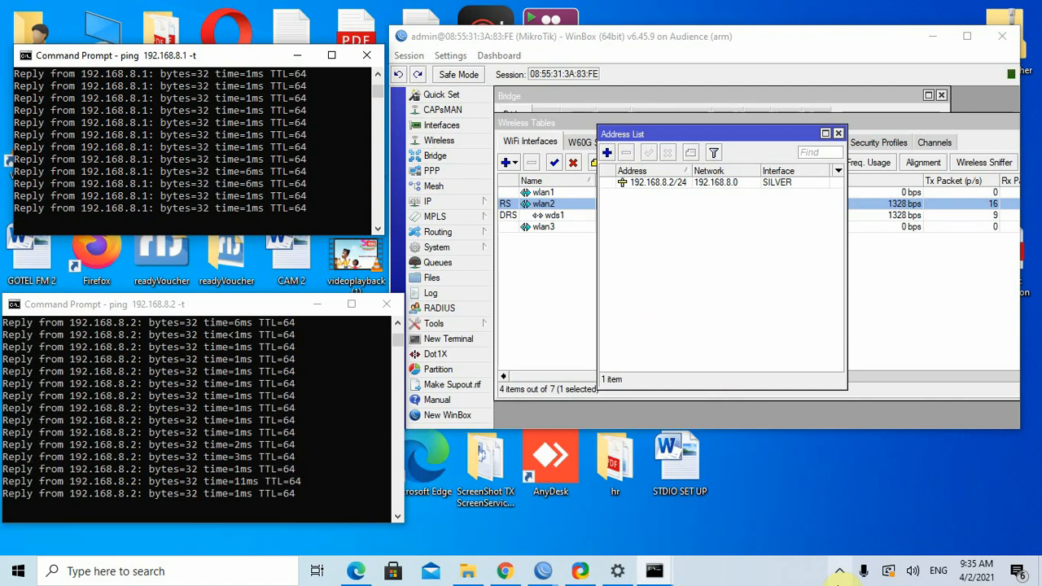
pyautogui.click(838, 573)
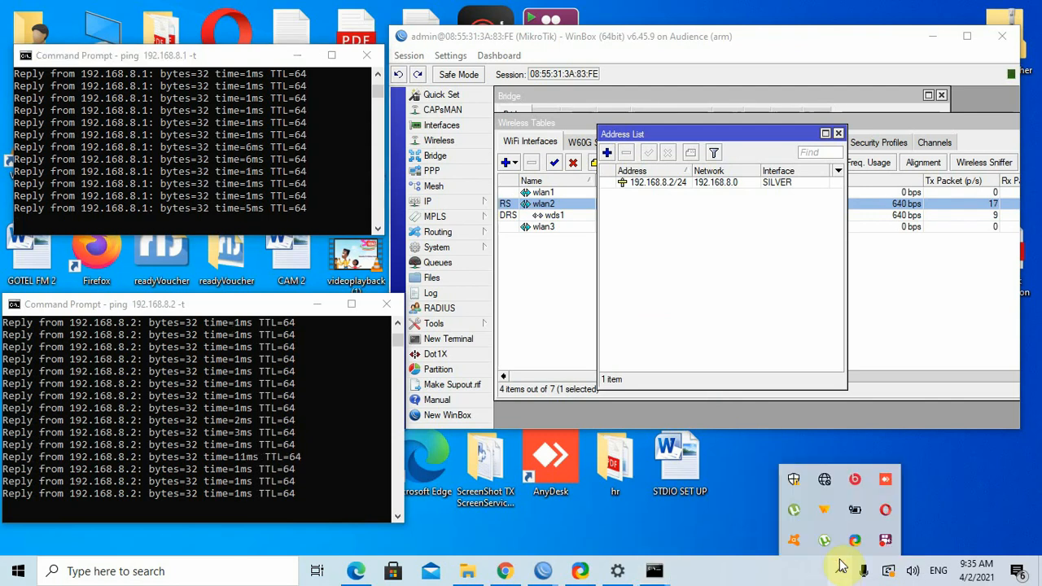